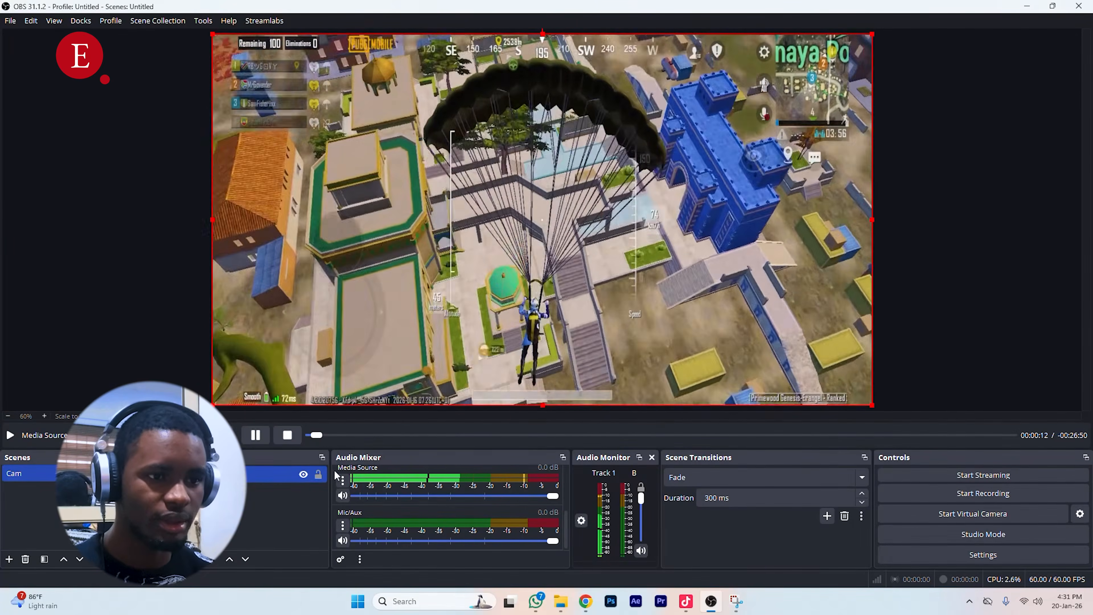
# Set the Media Source's audio monitoring to Monitor and Output in the advanced audio properties.
pyautogui.click(343, 479)
pyautogui.click(368, 473)
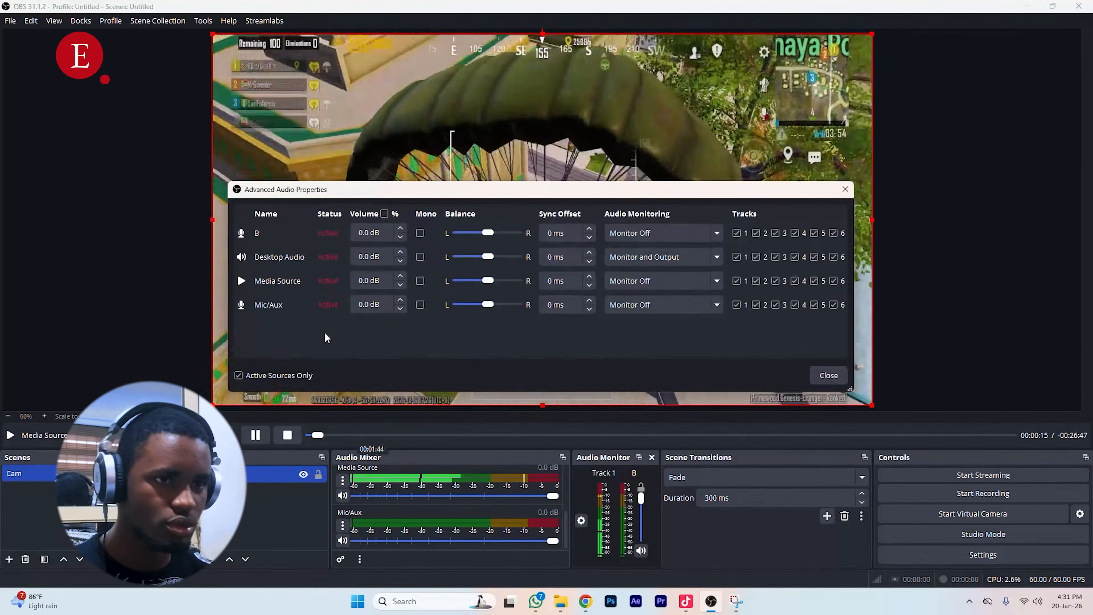
pyautogui.click(667, 282)
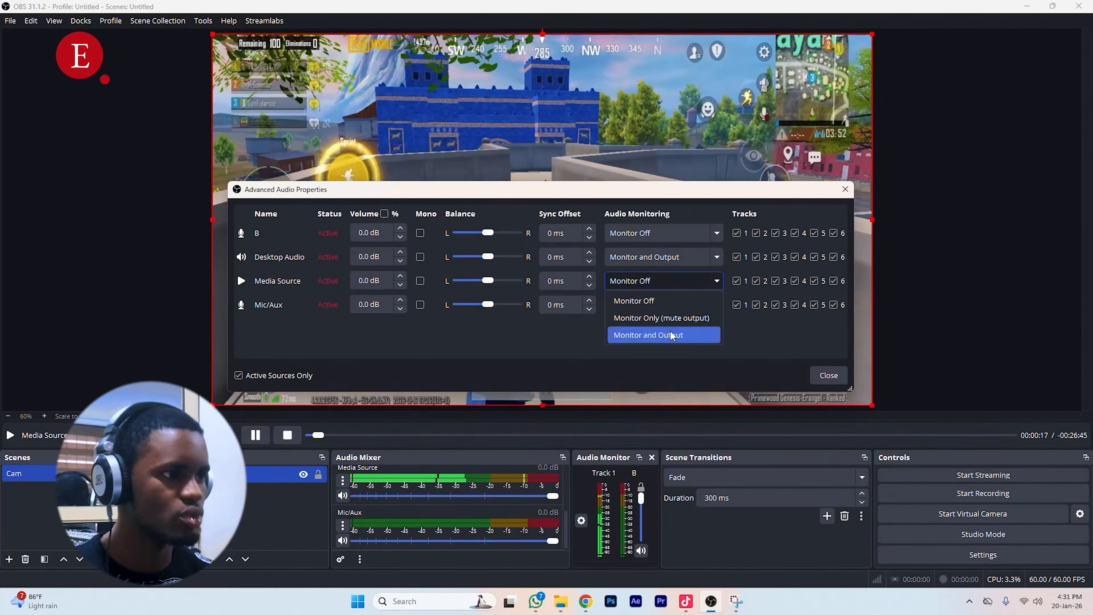
pyautogui.click(670, 333)
pyautogui.click(826, 375)
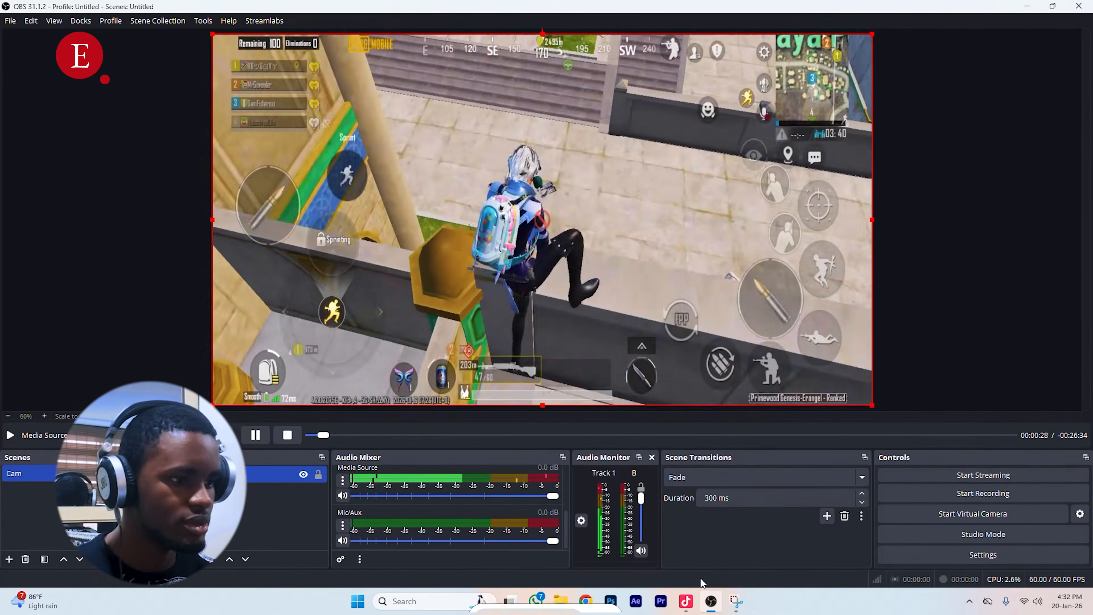
# Switch to TikTok LIVE Studio, open its login page and expand all the login options.
pyautogui.click(686, 602)
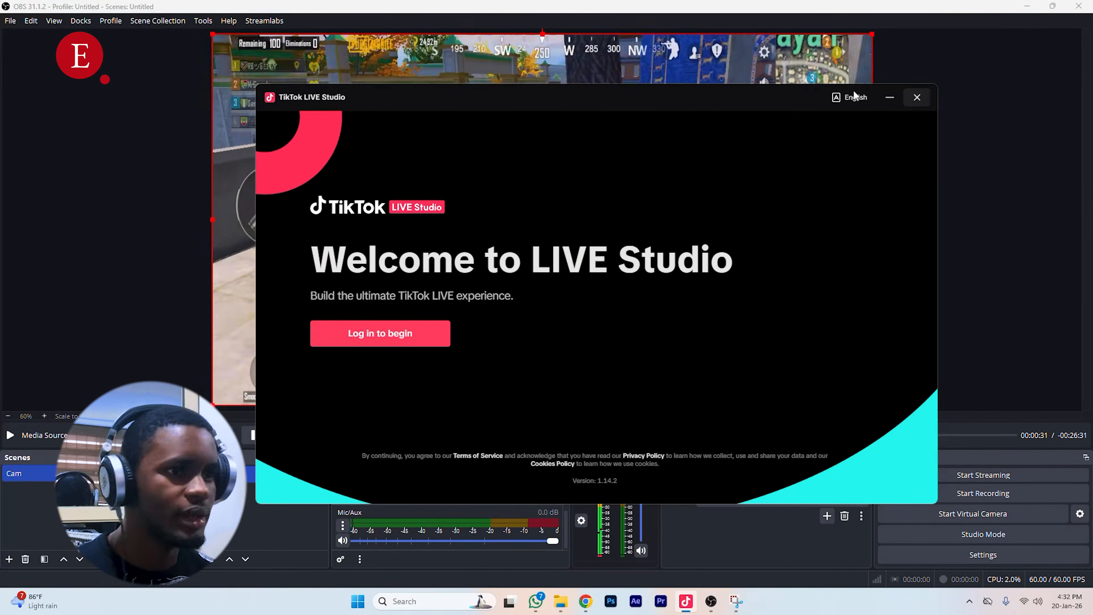
pyautogui.click(400, 335)
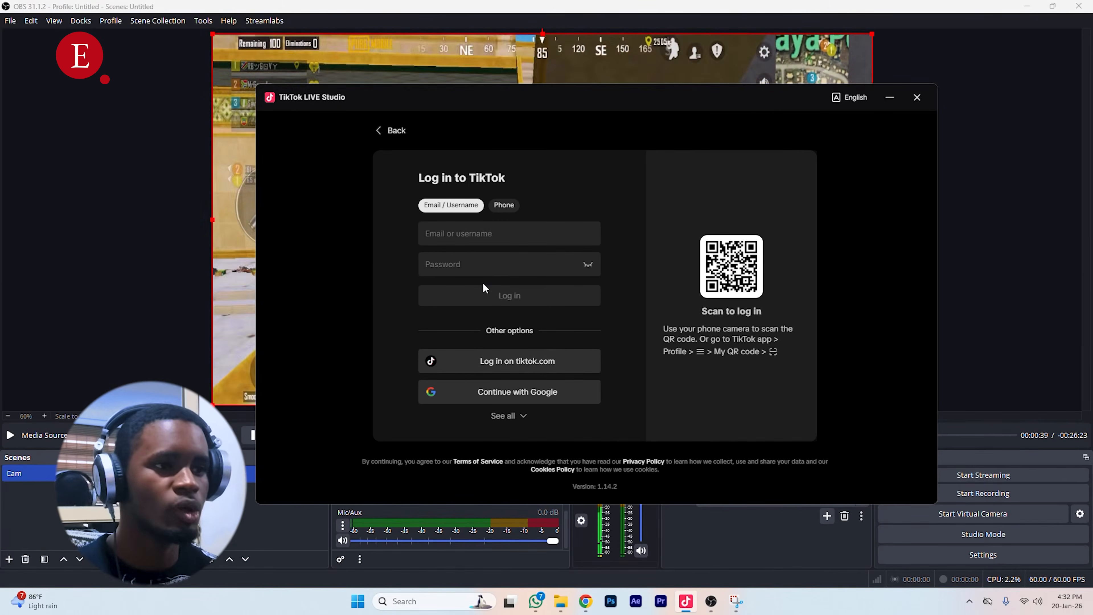
pyautogui.click(522, 421)
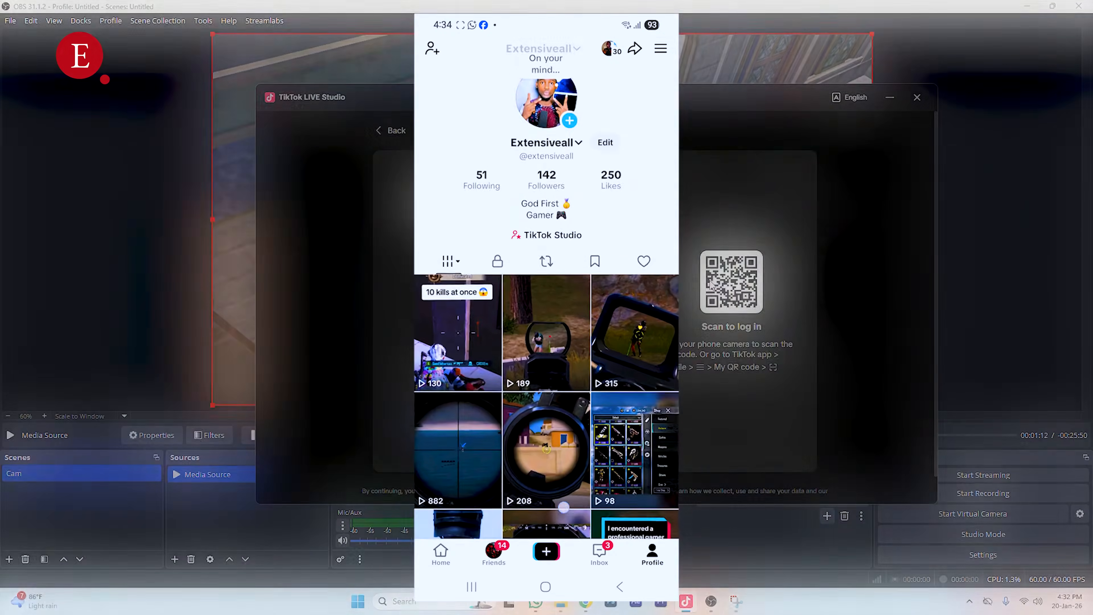
# In the TikTok mobile app, open the profile's QR code page and start the scanner for the desktop login code.
pyautogui.scroll(-5, 568, 483)
pyautogui.scroll(5, 546, 344)
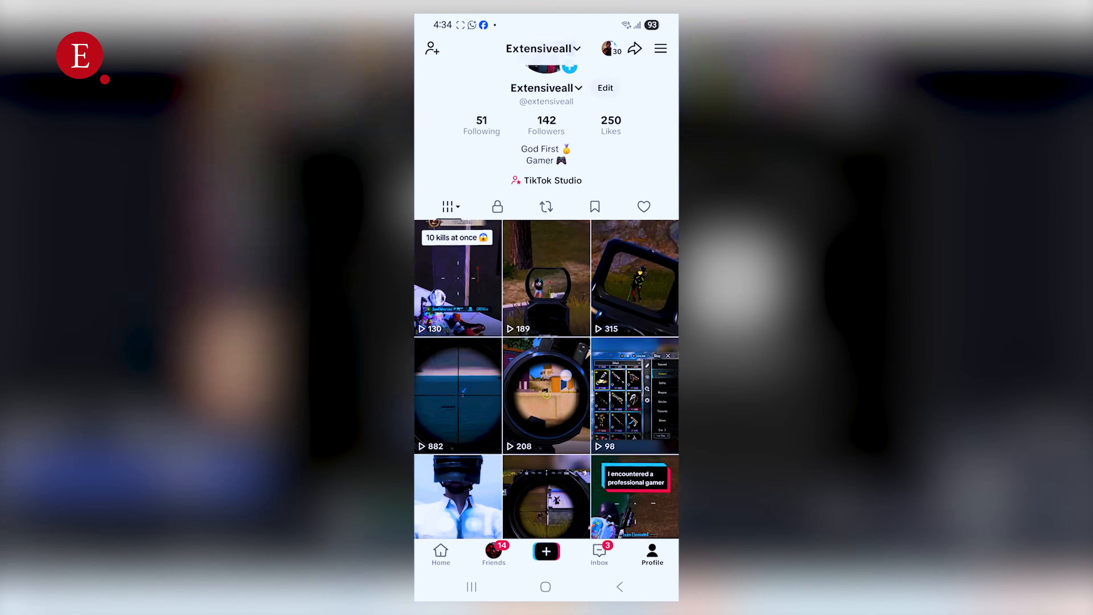
pyautogui.click(661, 48)
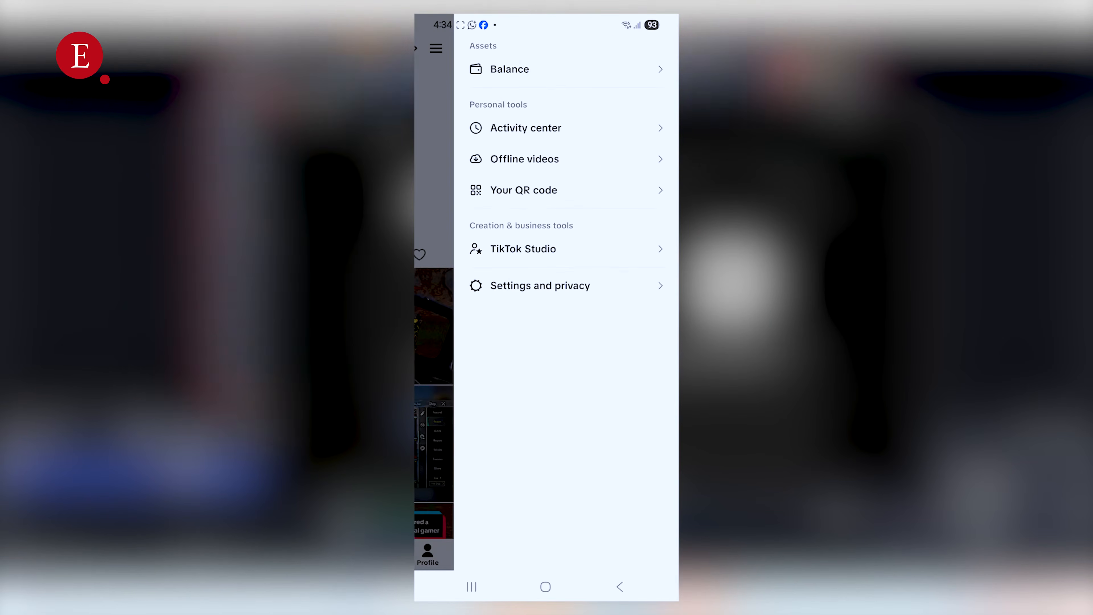
pyautogui.click(567, 192)
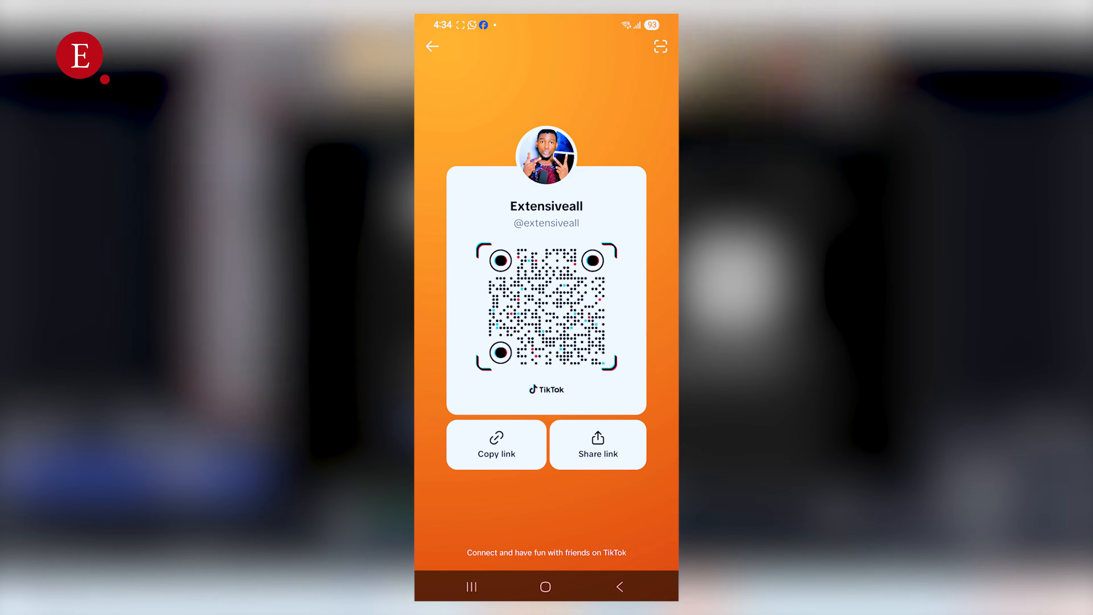
pyautogui.click(660, 46)
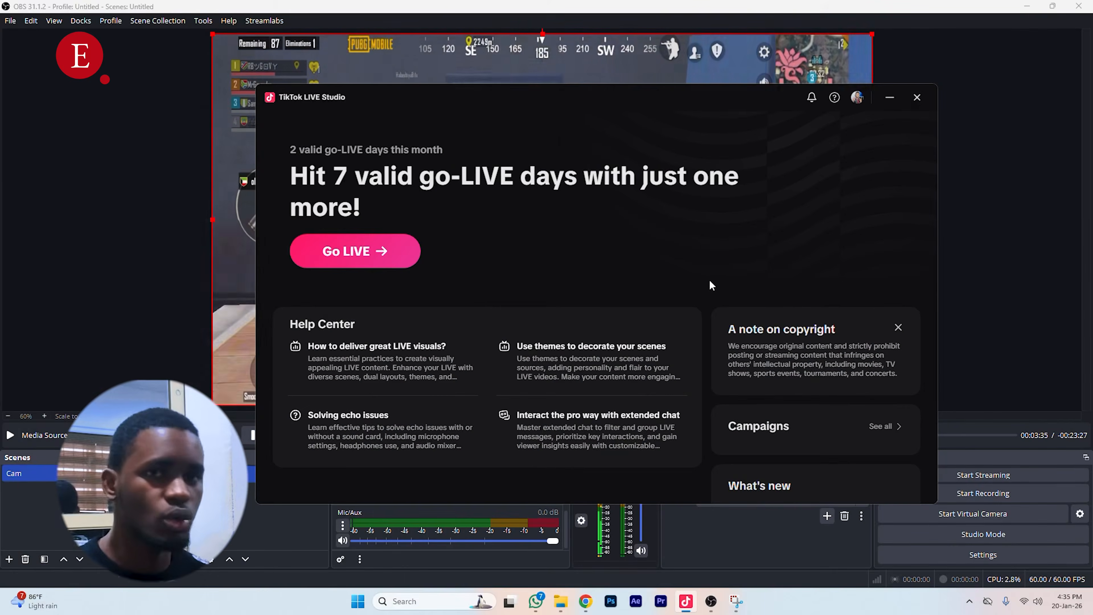
# Bring TikTok LIVE Studio back to the front and open its Go LIVE editor.
pyautogui.click(268, 533)
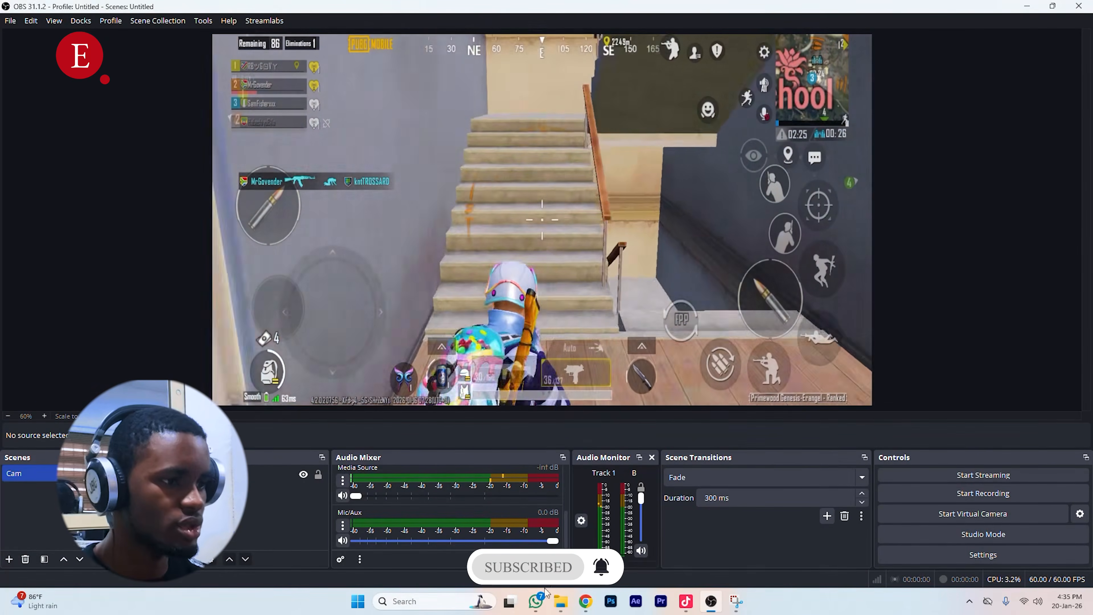
pyautogui.click(694, 605)
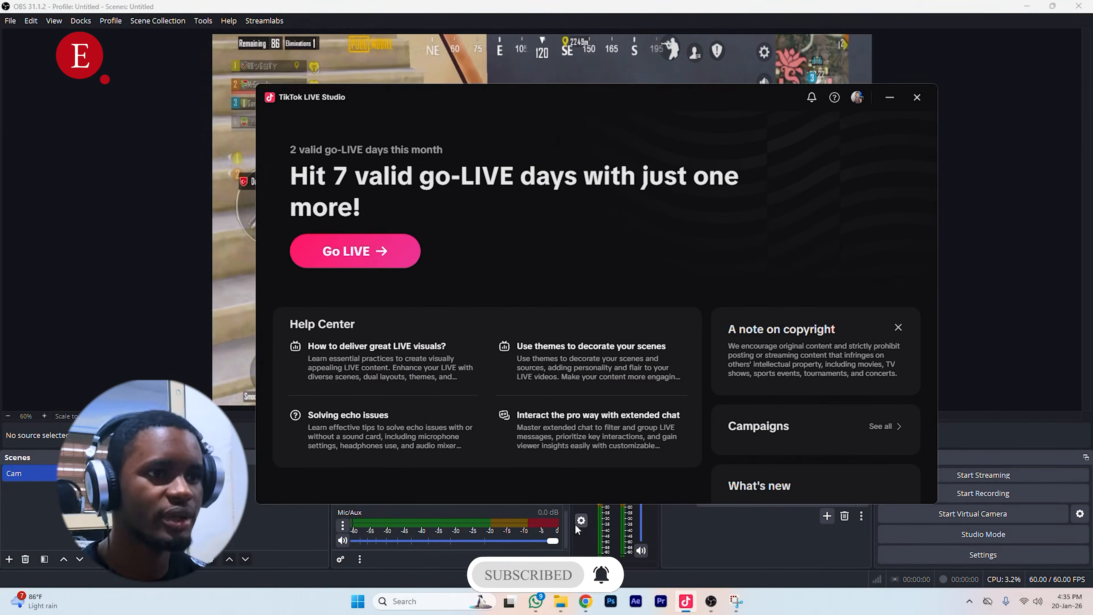
pyautogui.click(364, 252)
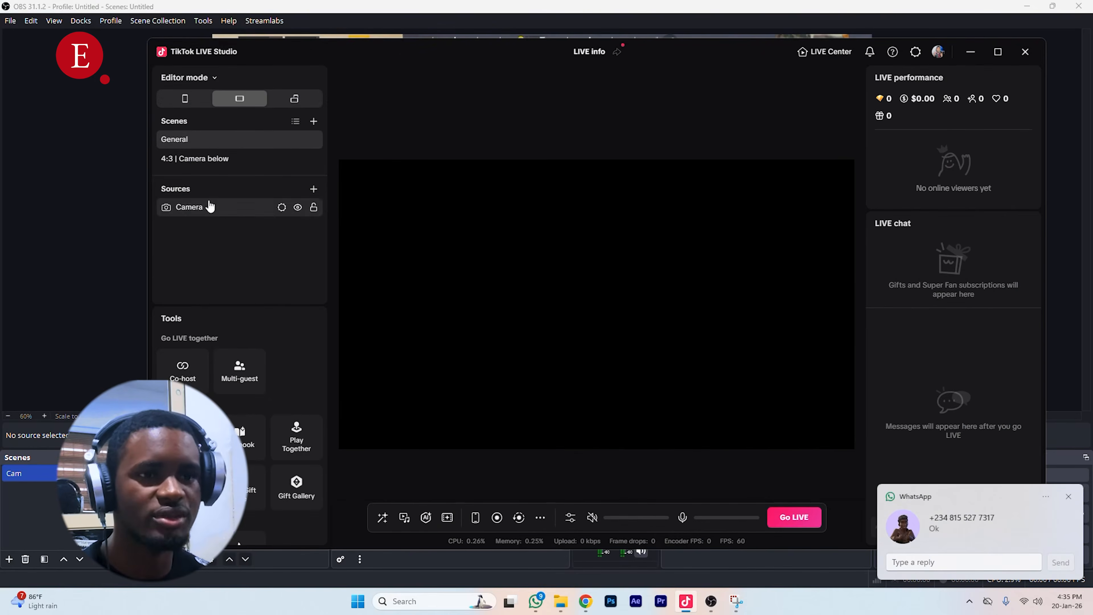
# Enlarge the Scenes list and preview the portrait layout before returning the editor to landscape.
pyautogui.moveTo(203, 173); pyautogui.dragTo(206, 198)
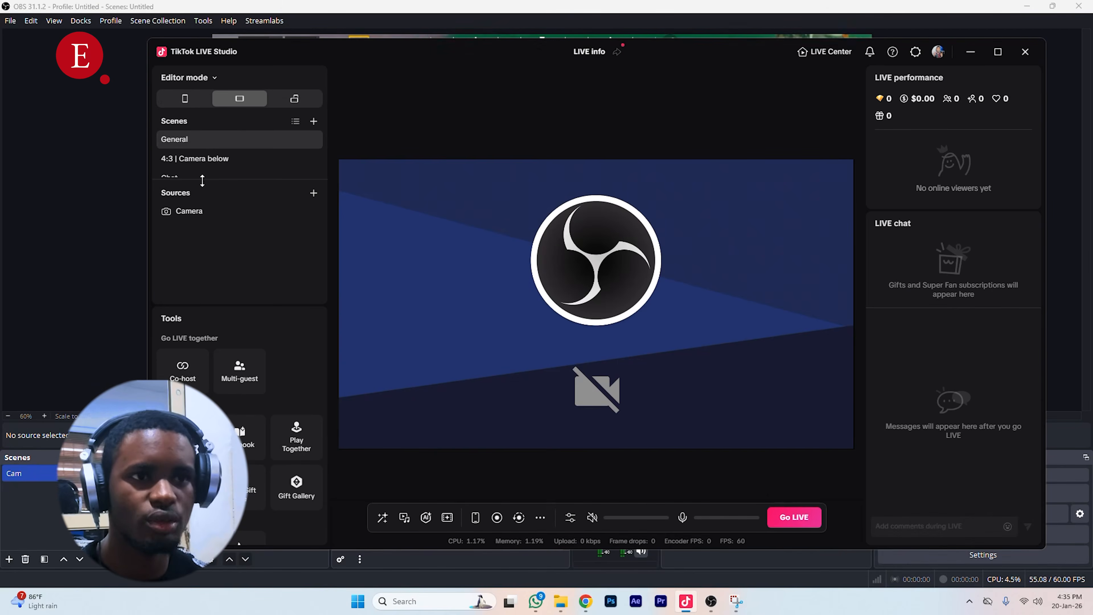
pyautogui.click(185, 100)
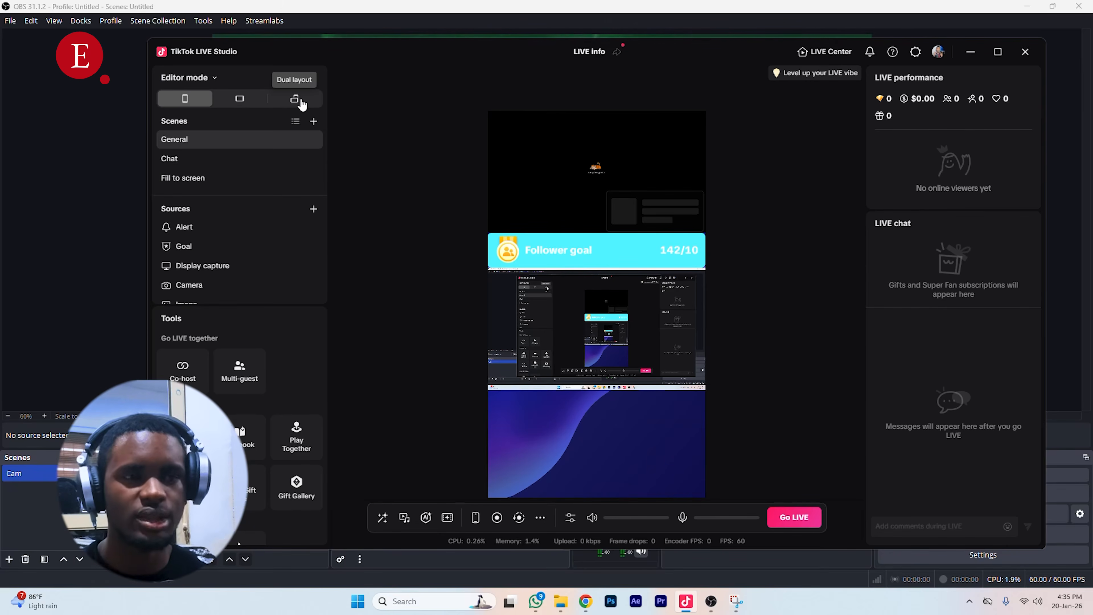
pyautogui.click(244, 99)
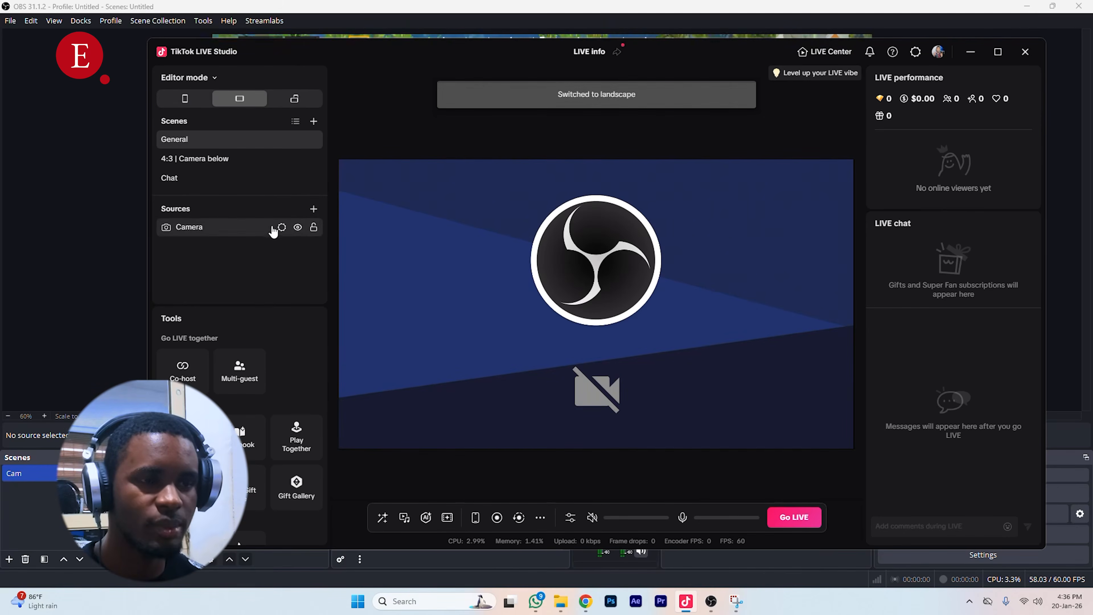
# Start adding a Camera source to the General scene, with the OBS Studio window minimized out of the way.
pyautogui.click(314, 209)
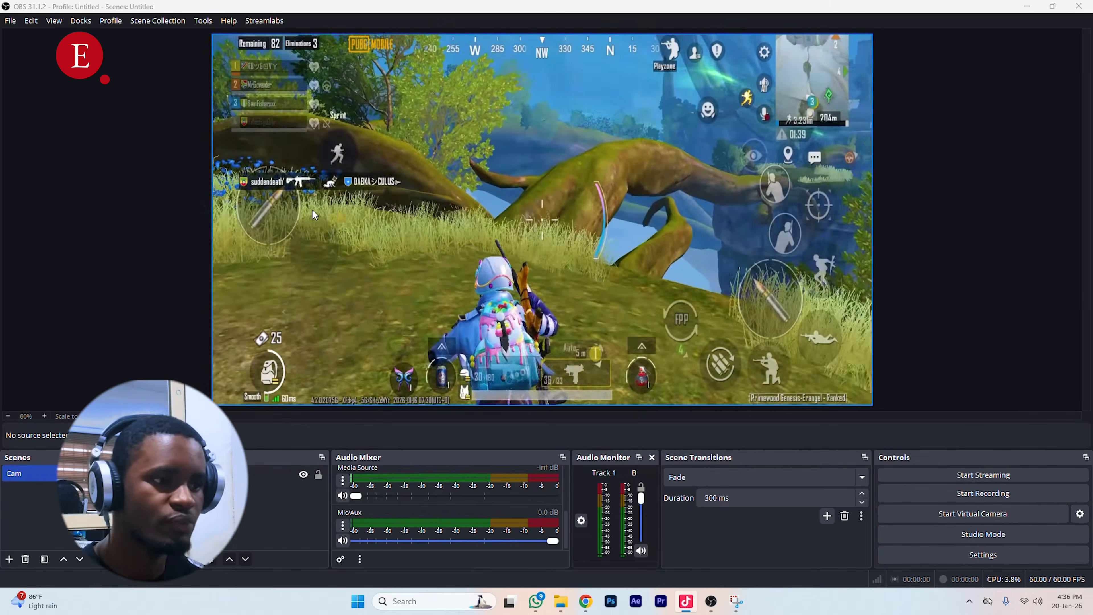
pyautogui.click(1027, 6)
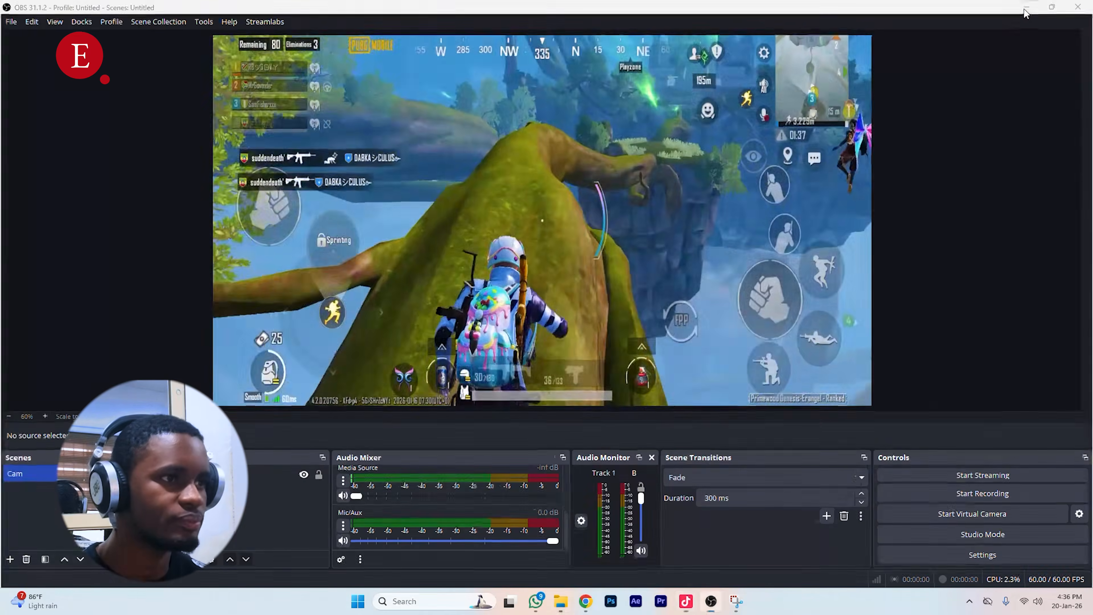
pyautogui.click(1030, 10)
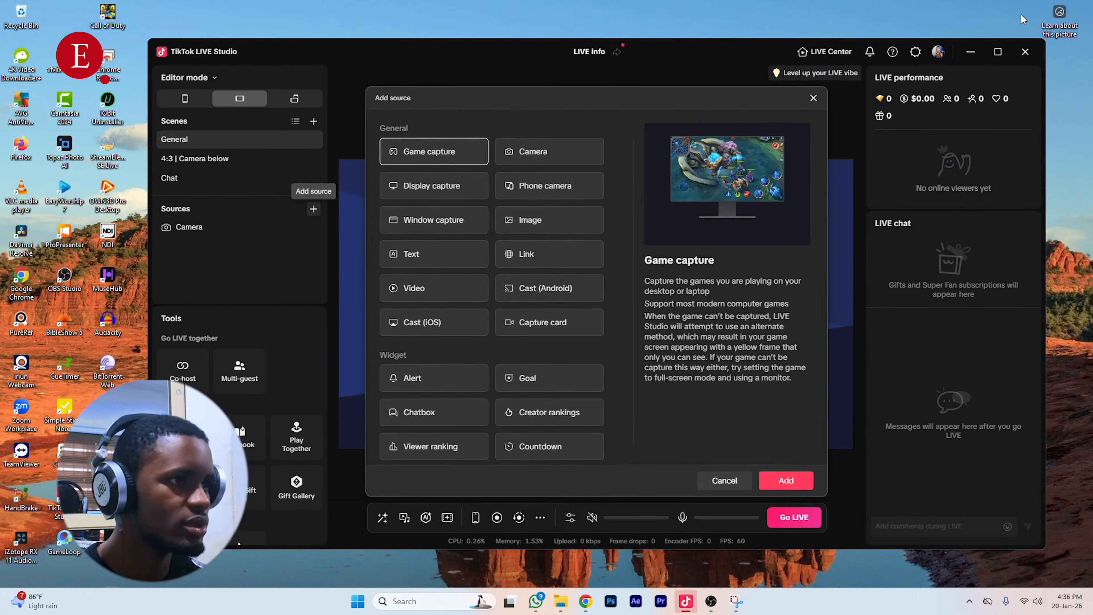
pyautogui.click(538, 153)
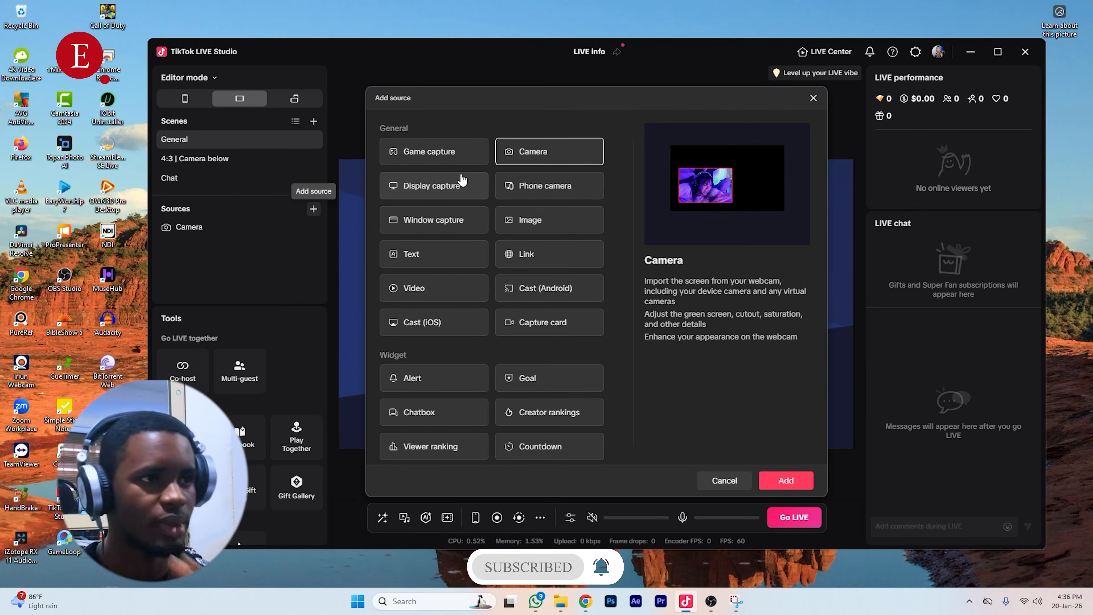
pyautogui.click(786, 482)
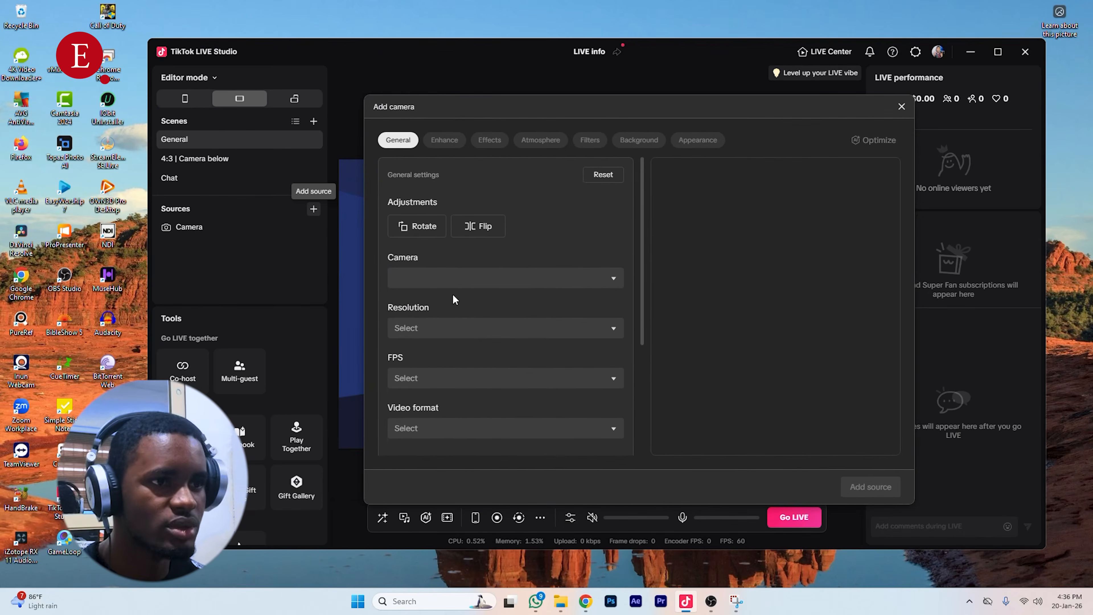
# Look through the available camera devices for the OBS virtual camera.
pyautogui.click(454, 280)
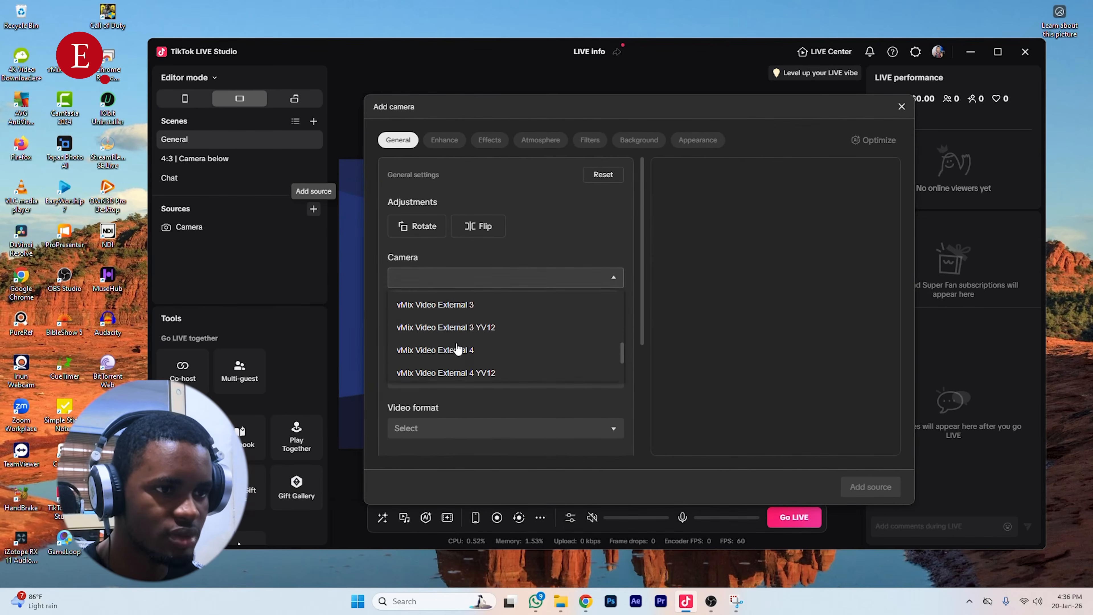
pyautogui.scroll(4, 457, 348)
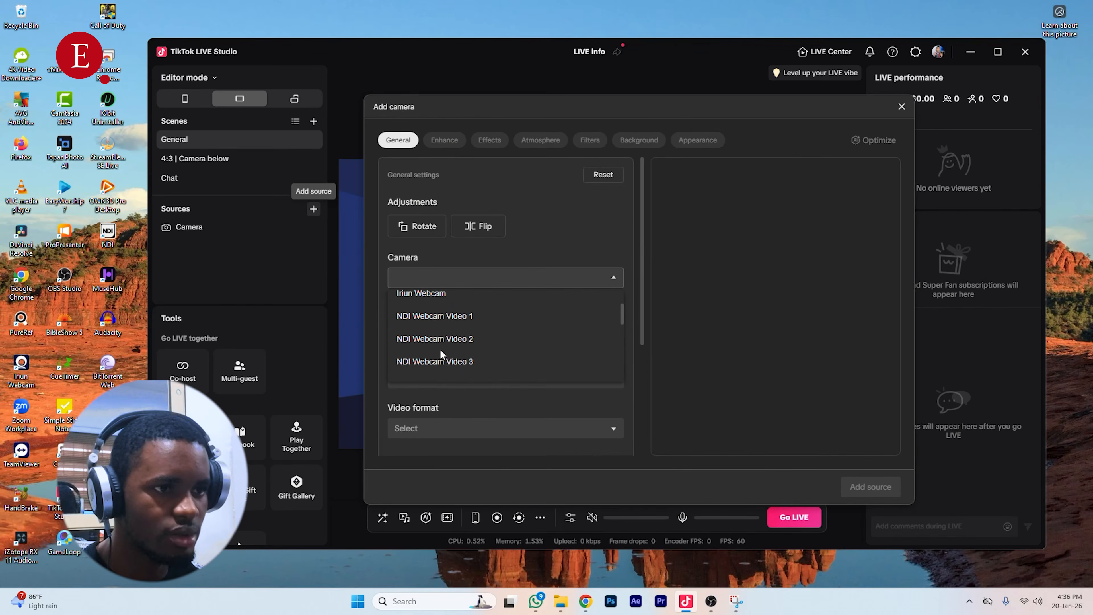
pyautogui.scroll(-4, 461, 366)
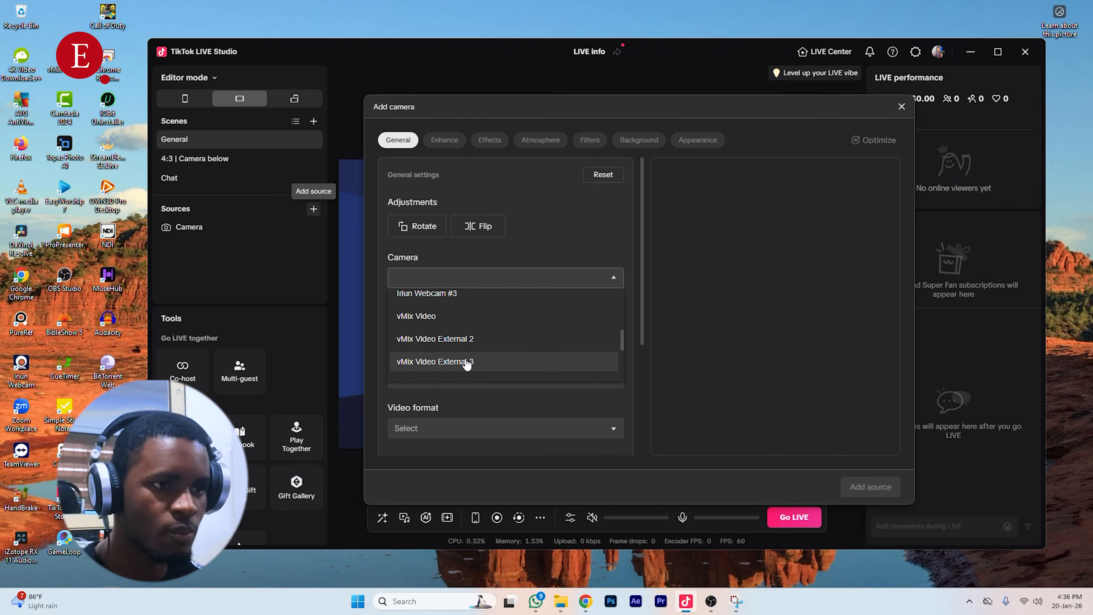
pyautogui.scroll(-1, 467, 361)
pyautogui.click(455, 367)
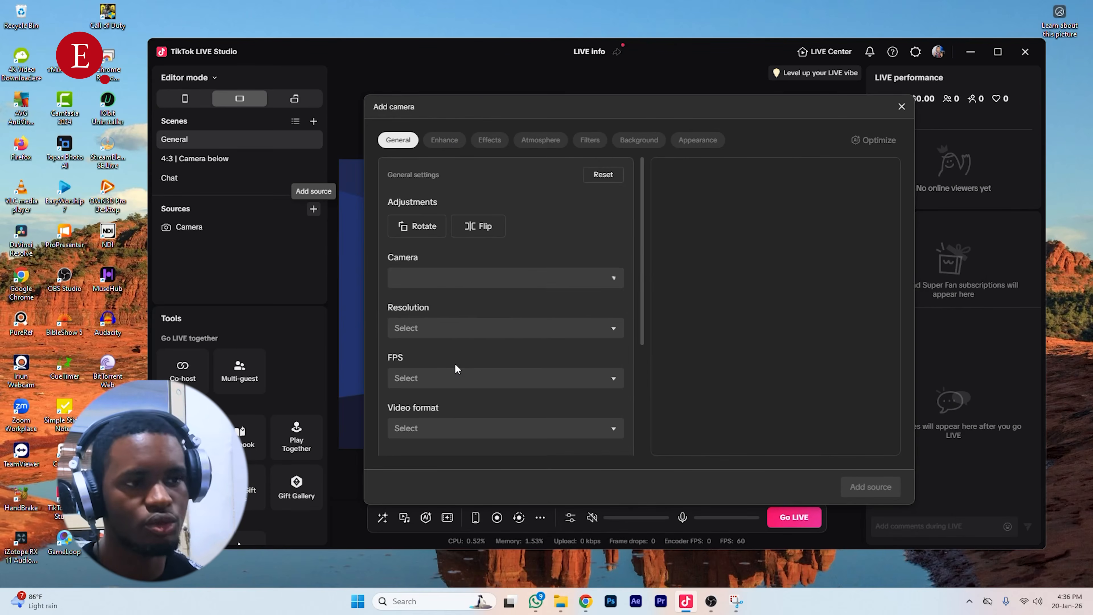
pyautogui.click(499, 289)
pyautogui.scroll(-3, 457, 352)
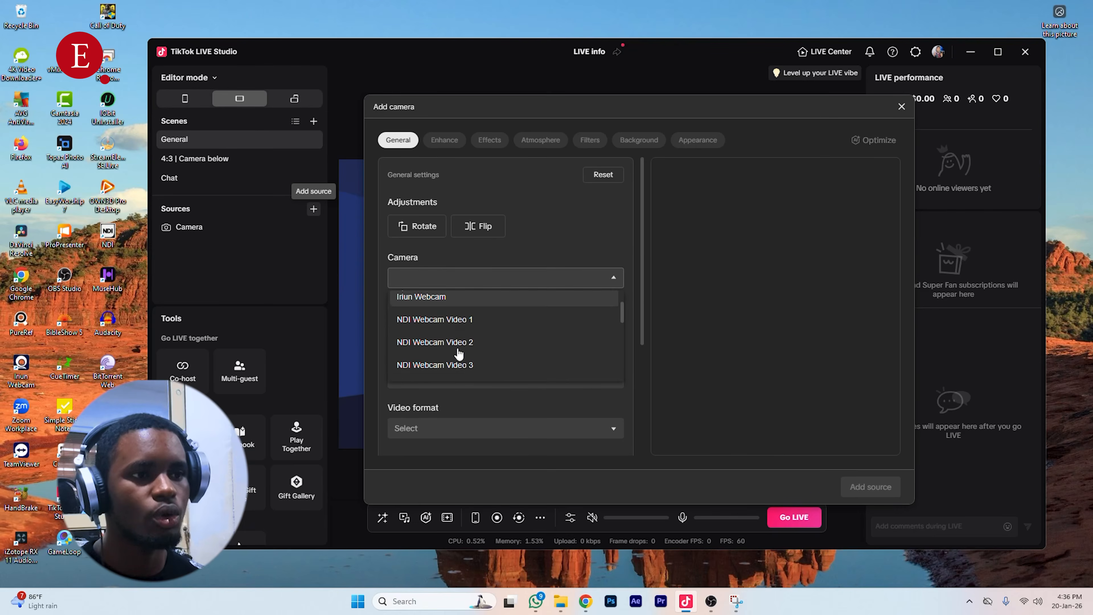
pyautogui.scroll(3, 459, 353)
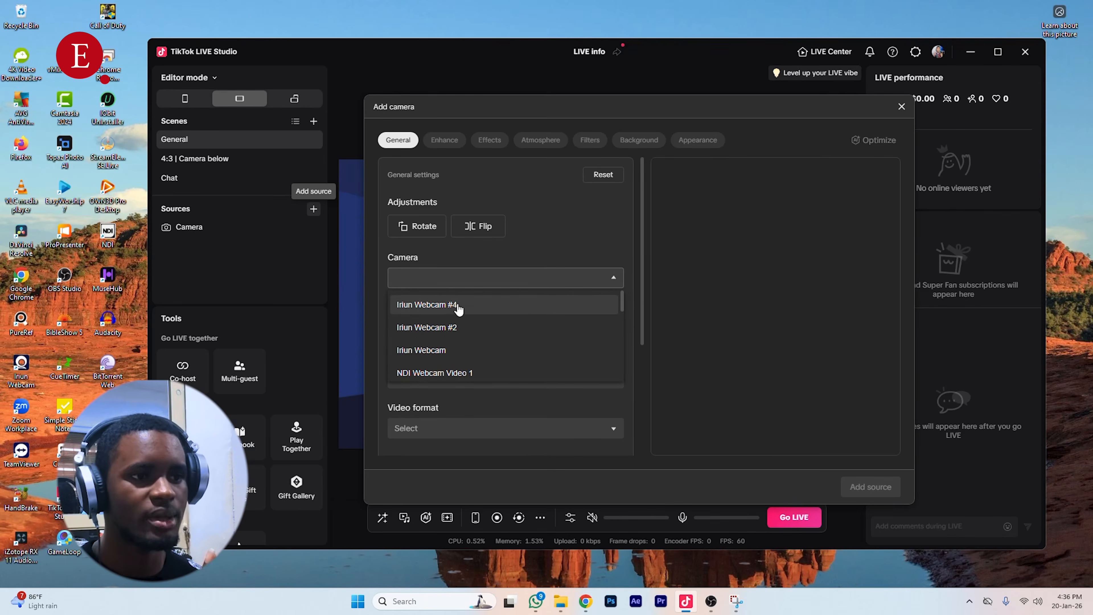
pyautogui.scroll(-4, 446, 347)
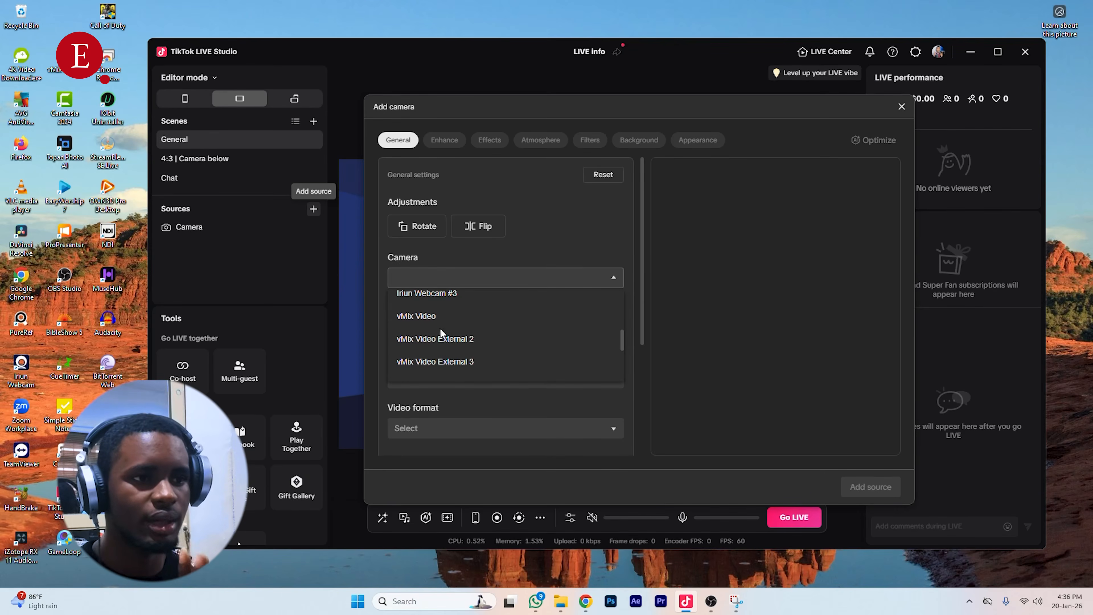
pyautogui.scroll(-4, 440, 326)
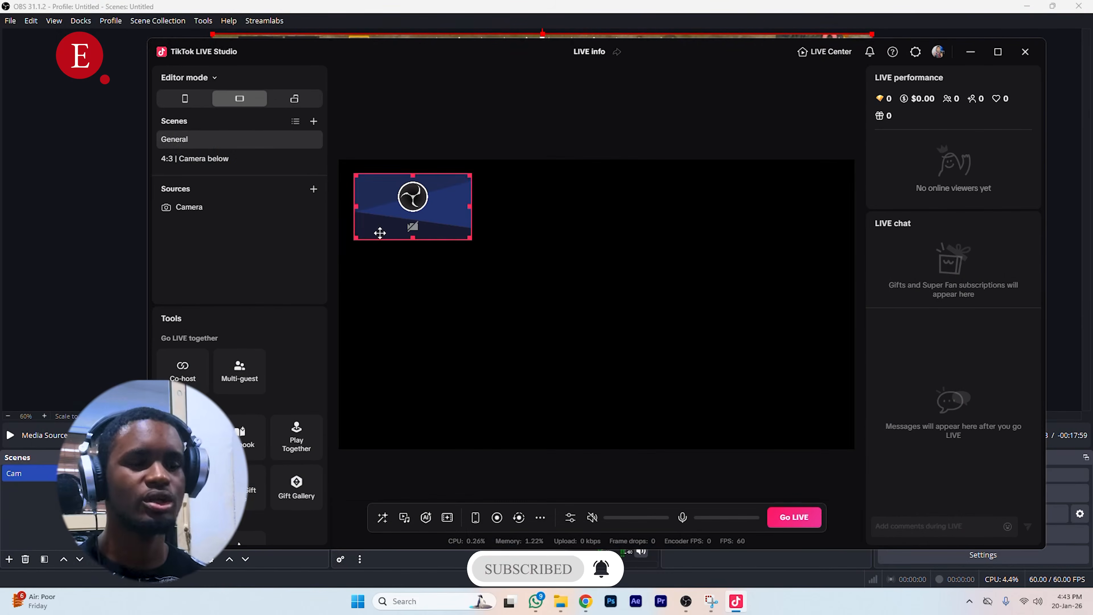
# Enlarge the Camera source so it fills the landscape canvas.
pyautogui.click(399, 204)
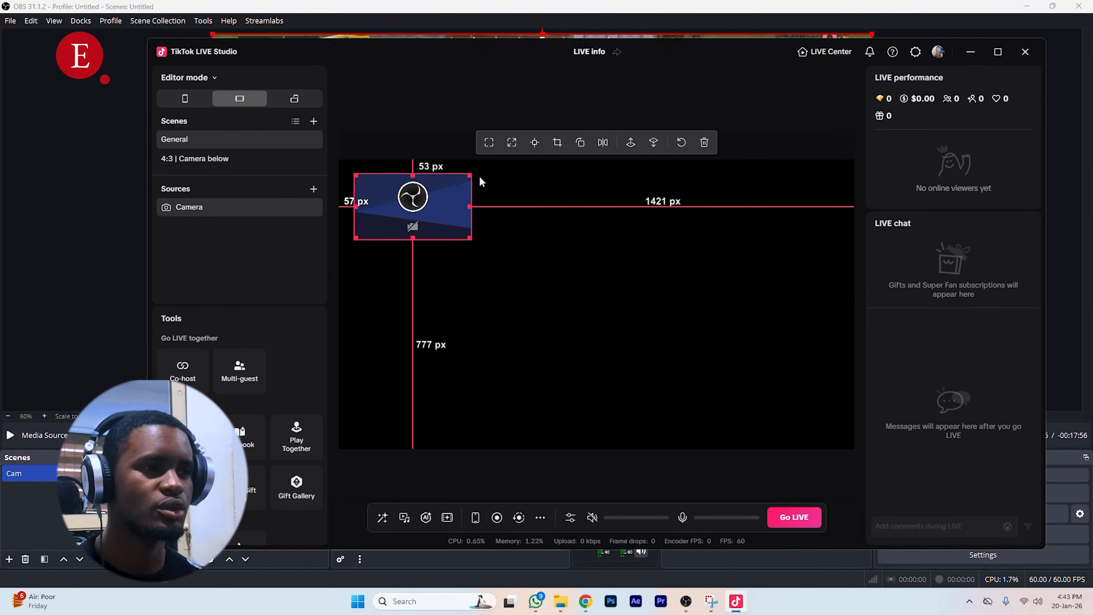
pyautogui.click(511, 143)
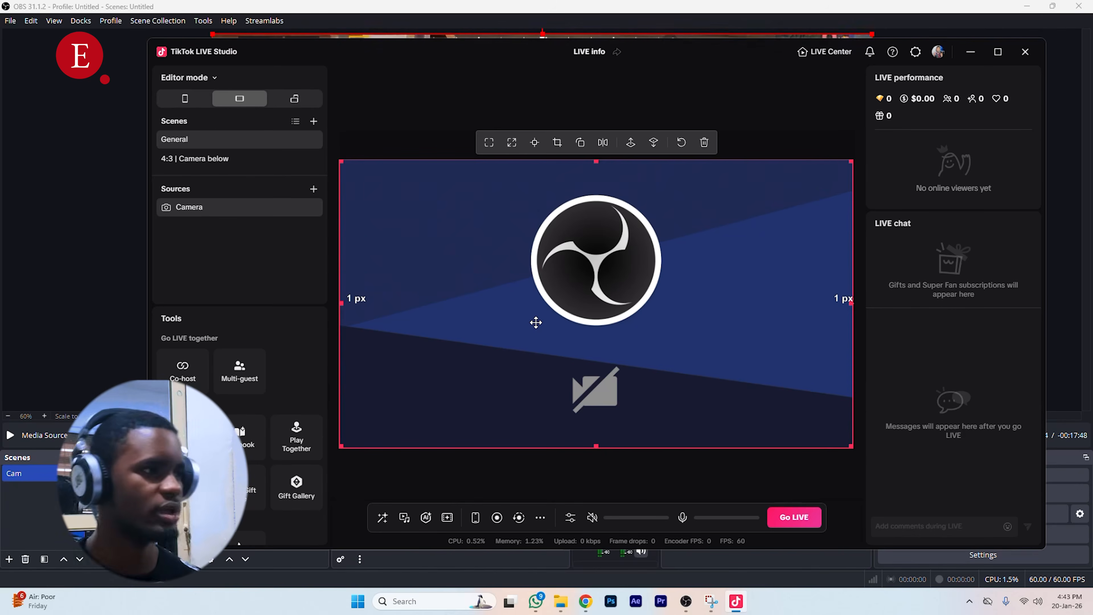
# Start the virtual camera in OBS Studio and check its feed on the TikTok LIVE Studio canvas.
pyautogui.click(120, 159)
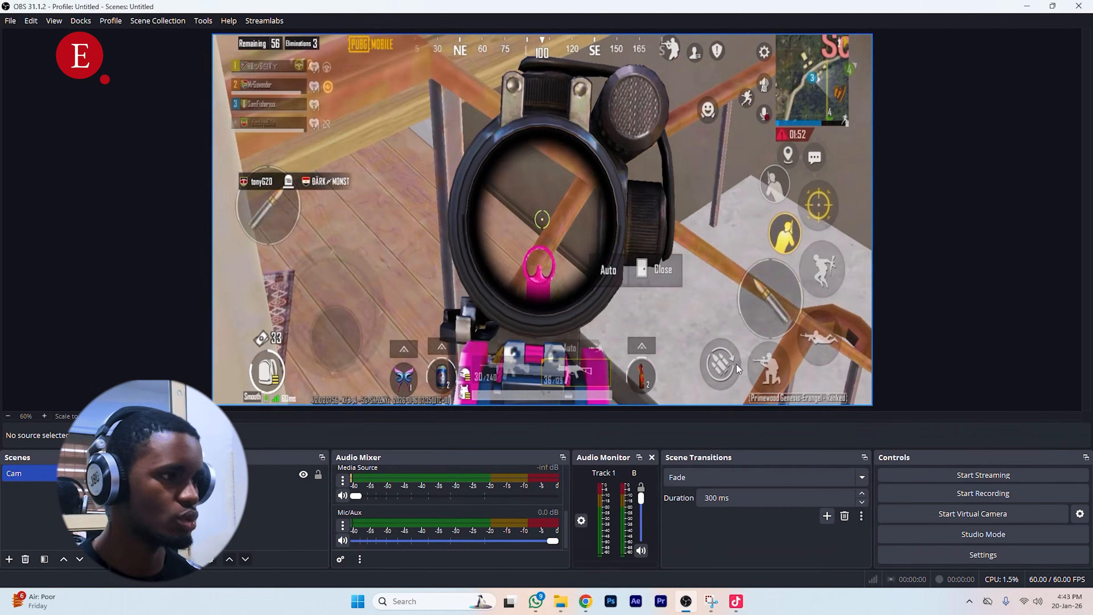
pyautogui.click(995, 510)
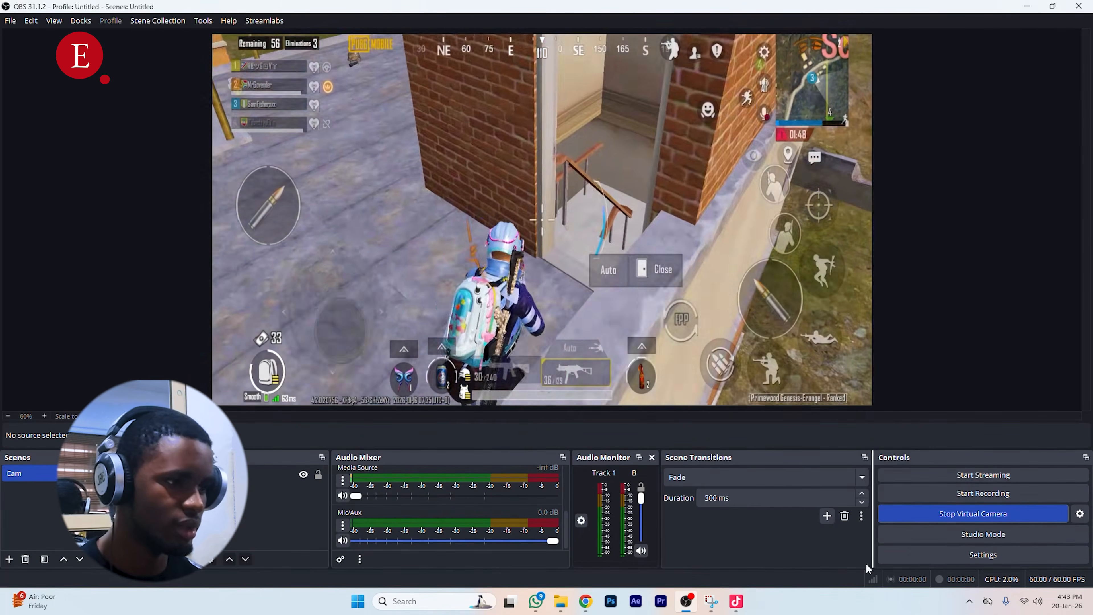
pyautogui.click(736, 603)
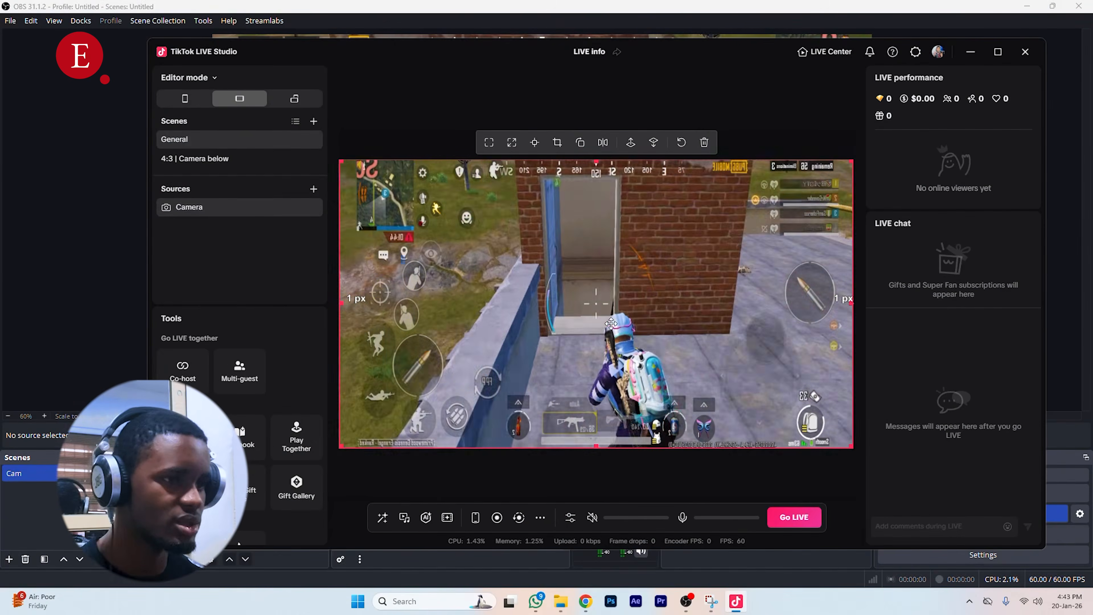
pyautogui.click(1065, 314)
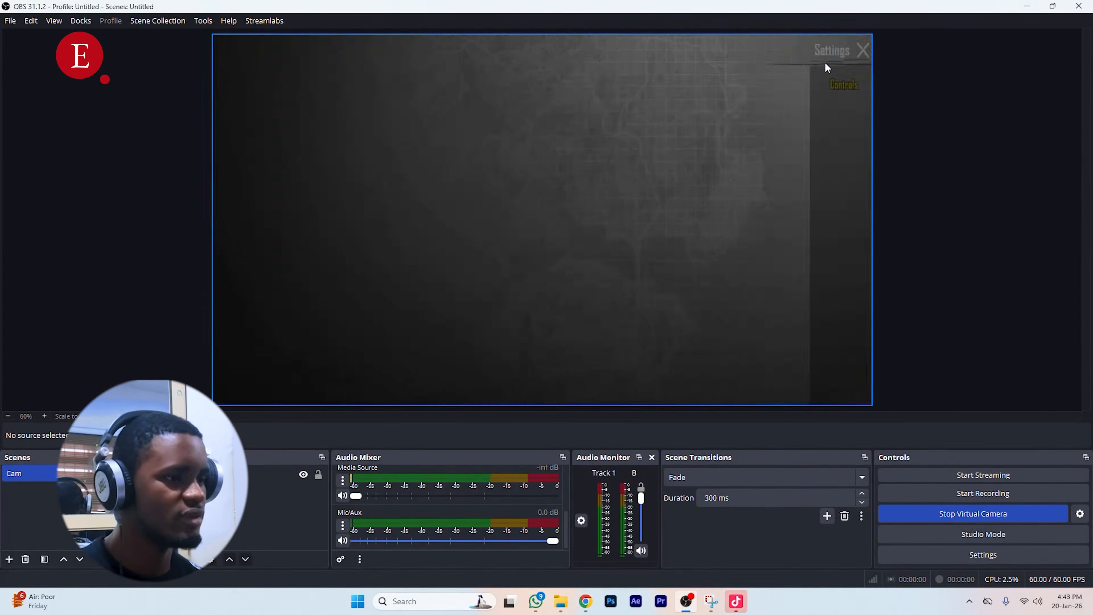
# Switch to TikTok LIVE Studio and flip the Camera source horizontally so the mirrored feed reads correctly.
pyautogui.click(735, 608)
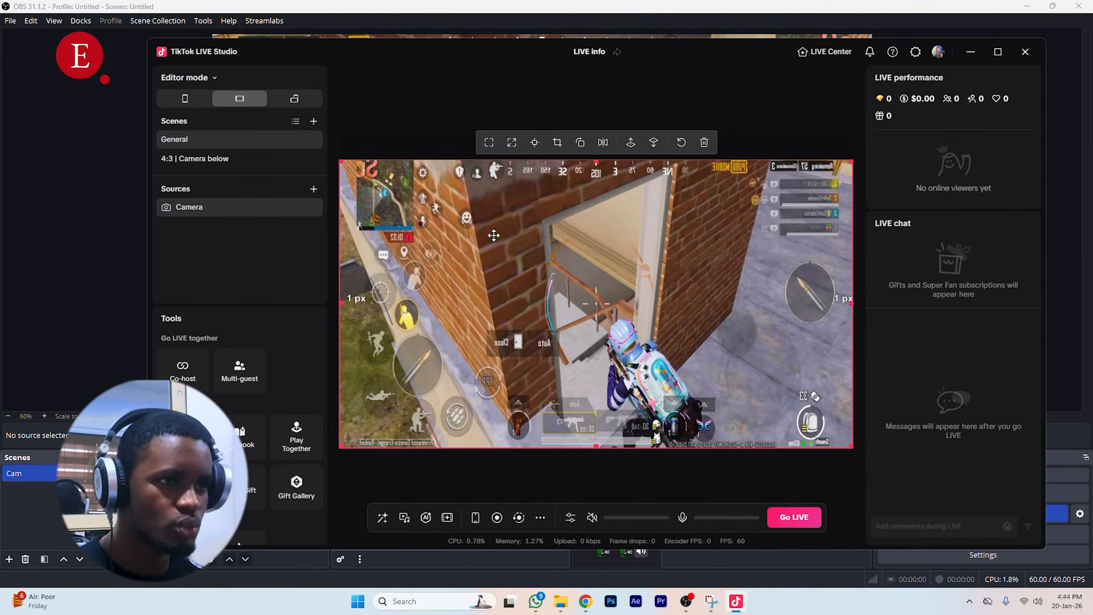
pyautogui.rightClick(500, 236)
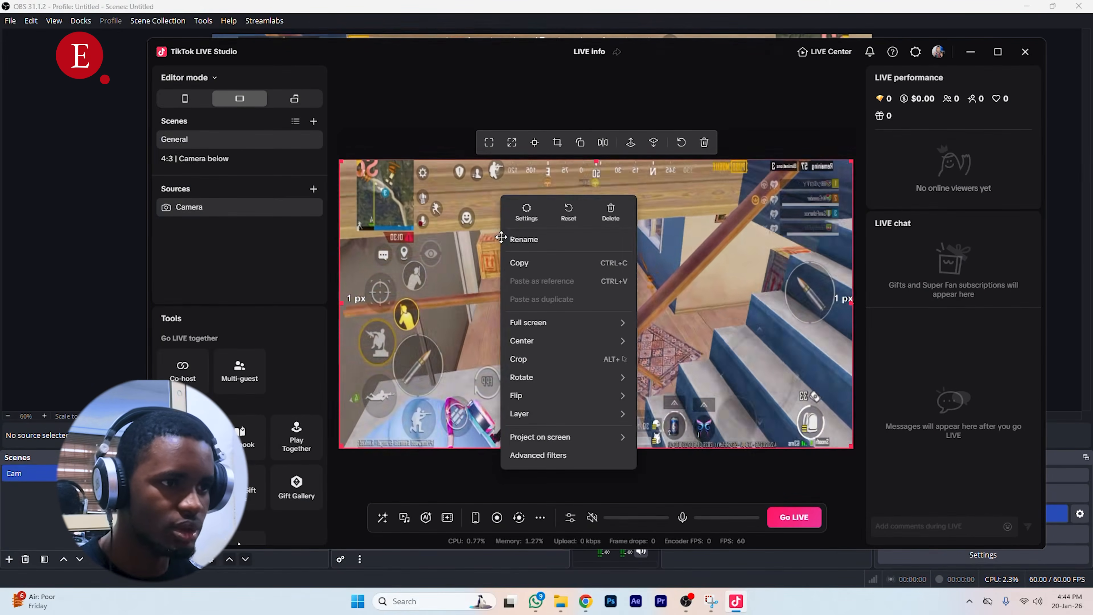
pyautogui.moveTo(578, 395)
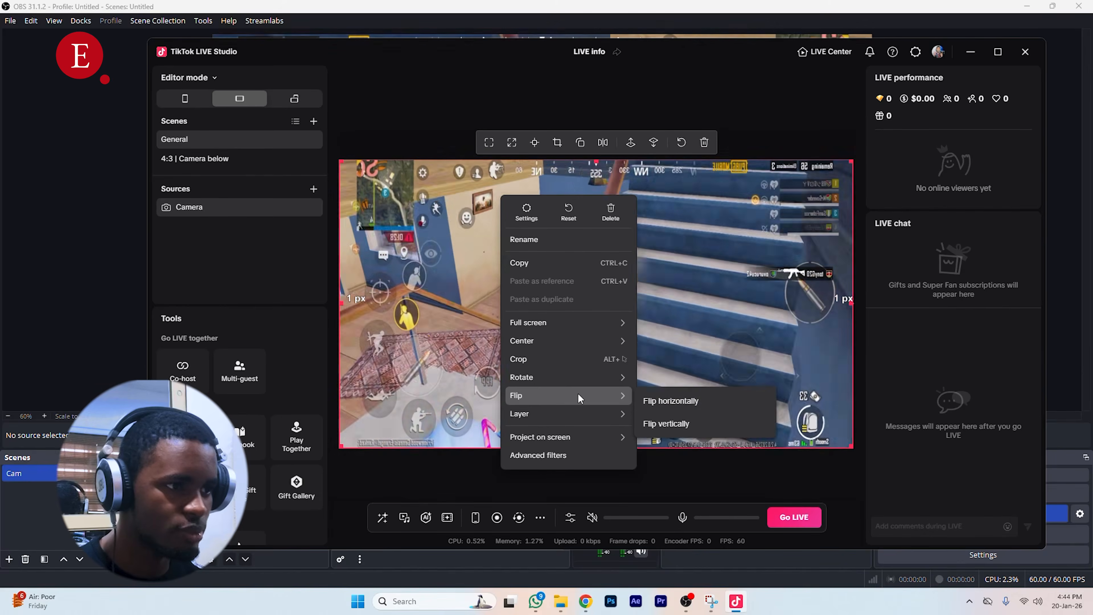
pyautogui.click(665, 401)
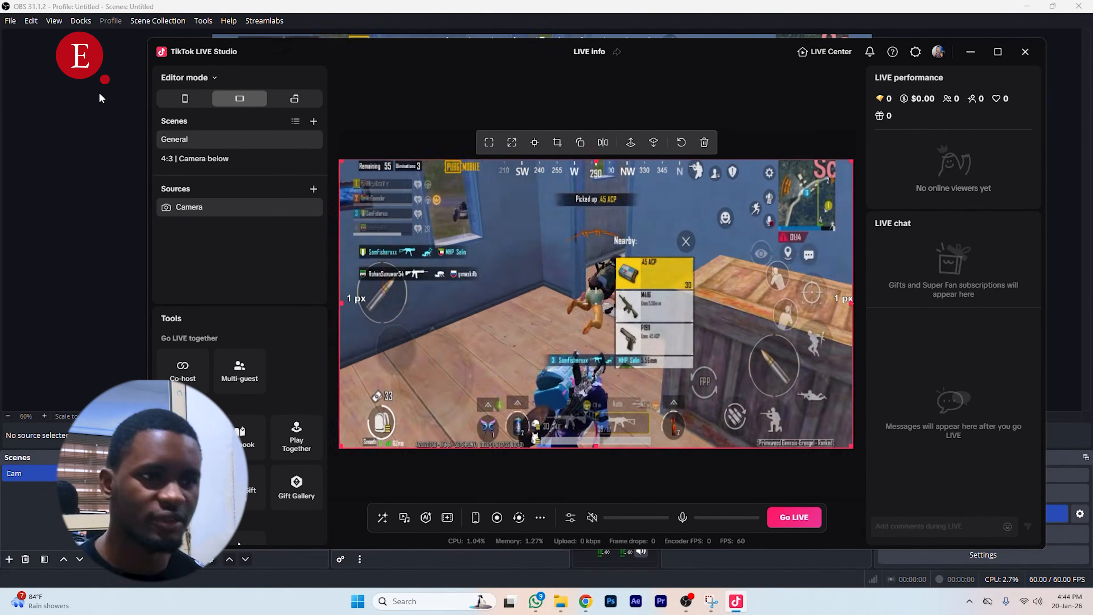
# Raise the Media Source volume to 0.0 dB in OBS Studio and unmute the speaker audio in TikTok LIVE Studio.
pyautogui.click(99, 93)
pyautogui.moveTo(356, 495); pyautogui.dragTo(555, 496)
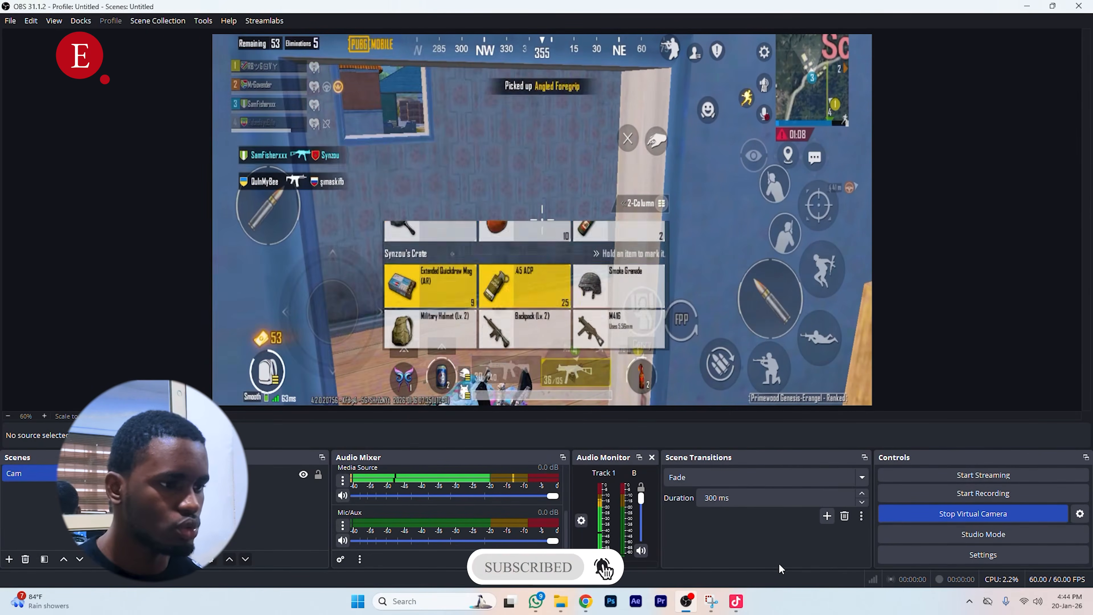
pyautogui.click(736, 601)
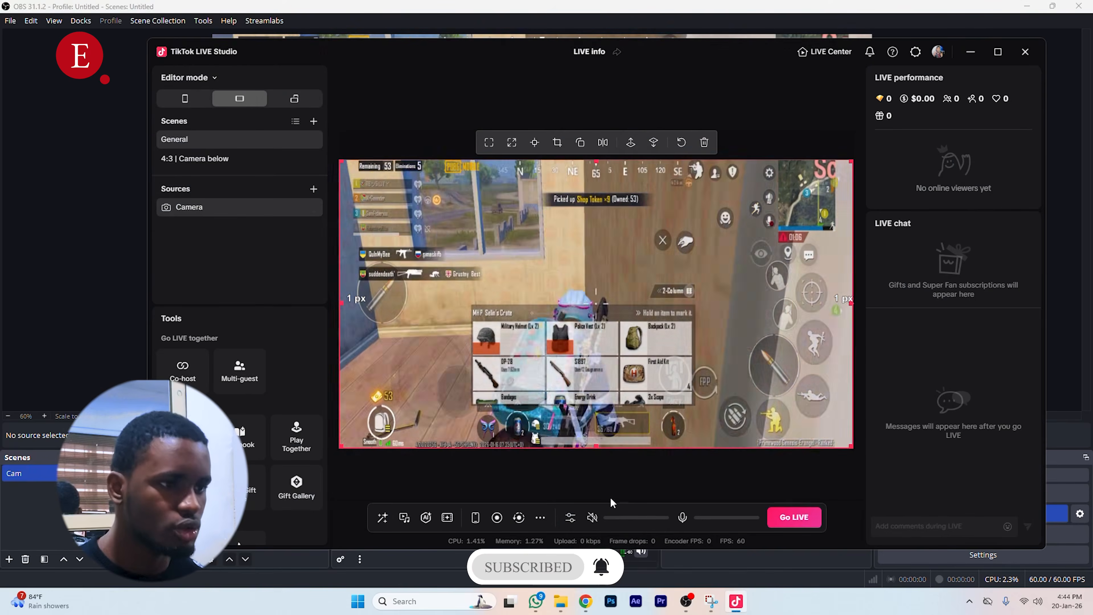
pyautogui.click(593, 516)
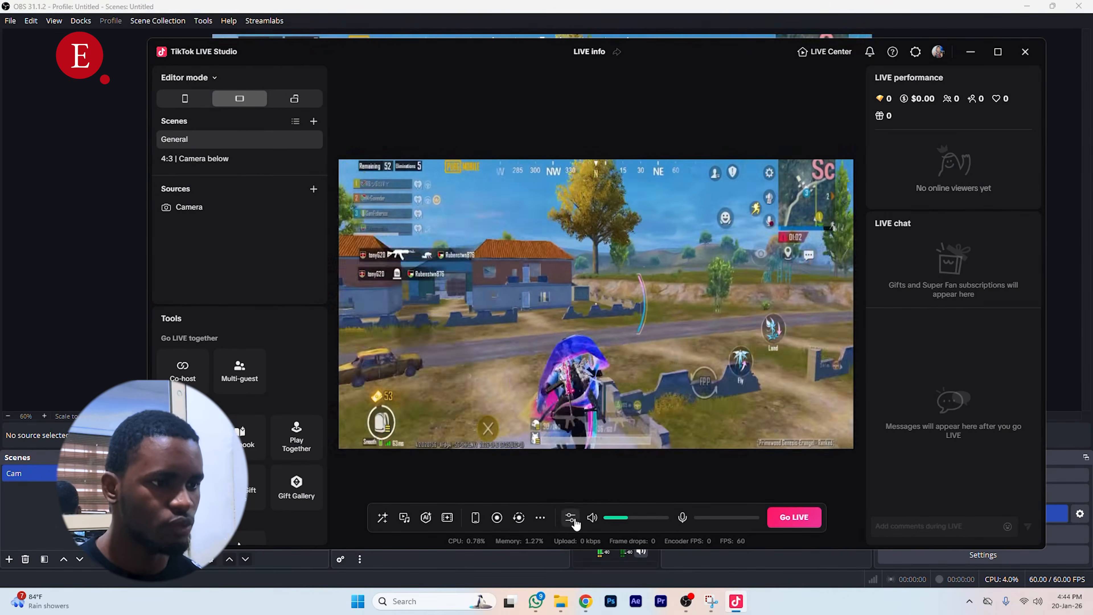
# Review the available microphone devices in the primary microphone's general settings, leaving CABLE-A Output (VB-Audio Cable A) selected.
pyautogui.click(575, 521)
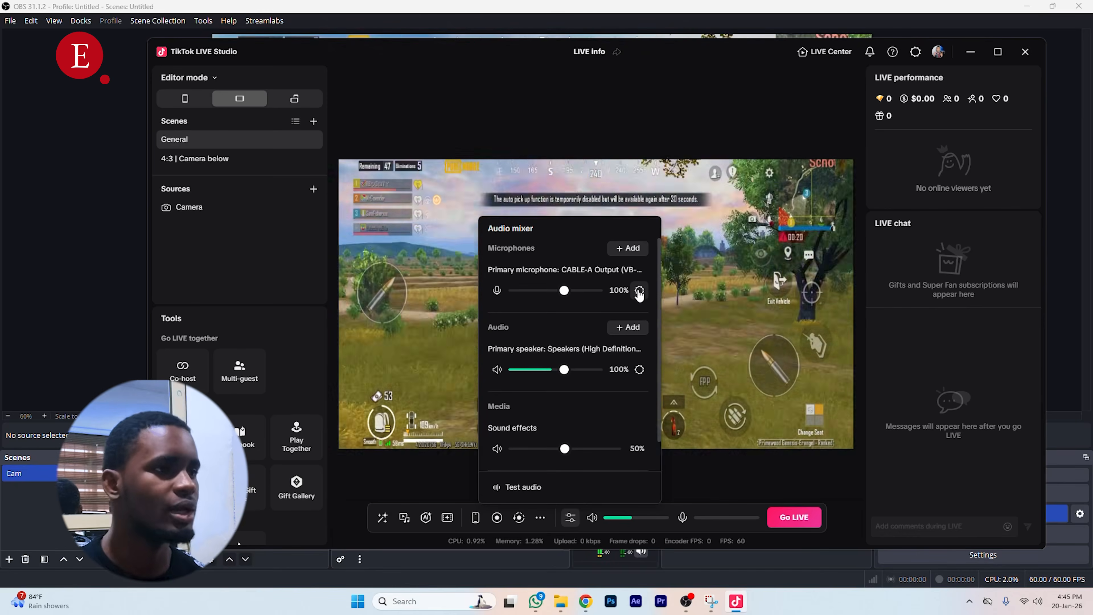
pyautogui.click(639, 290)
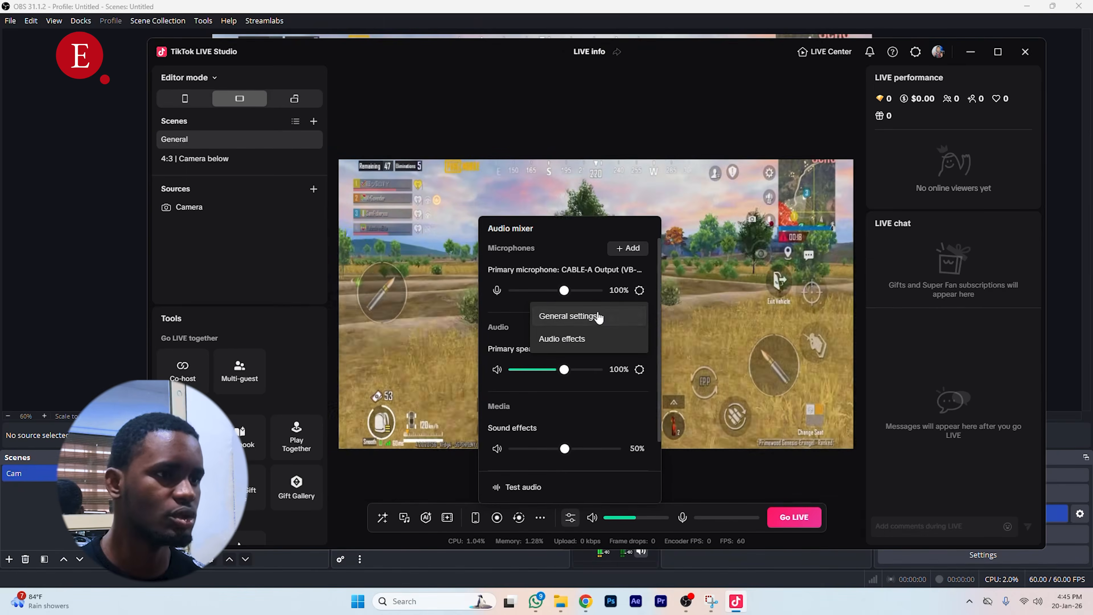
pyautogui.click(598, 317)
pyautogui.click(739, 199)
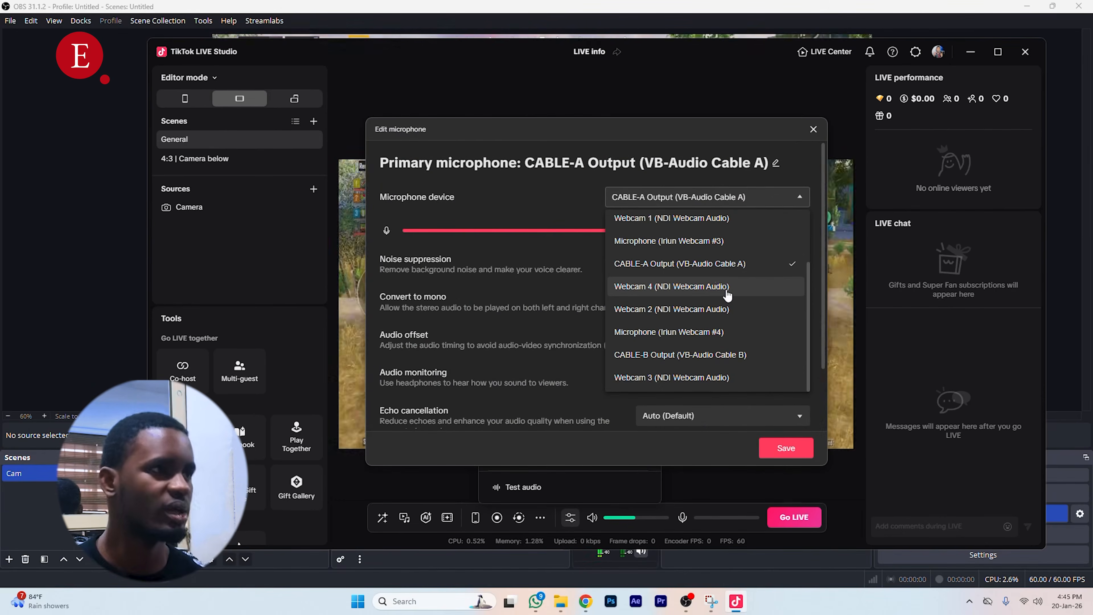
pyautogui.click(813, 129)
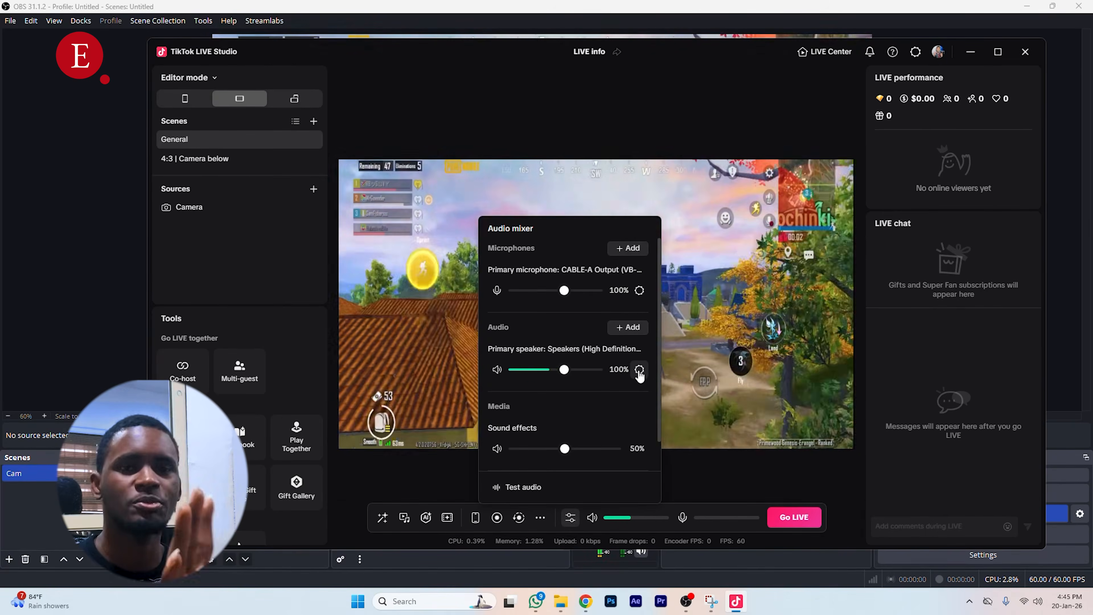
# Review the available audio sources in the primary speaker's general settings, leaving the default device selected.
pyautogui.click(639, 370)
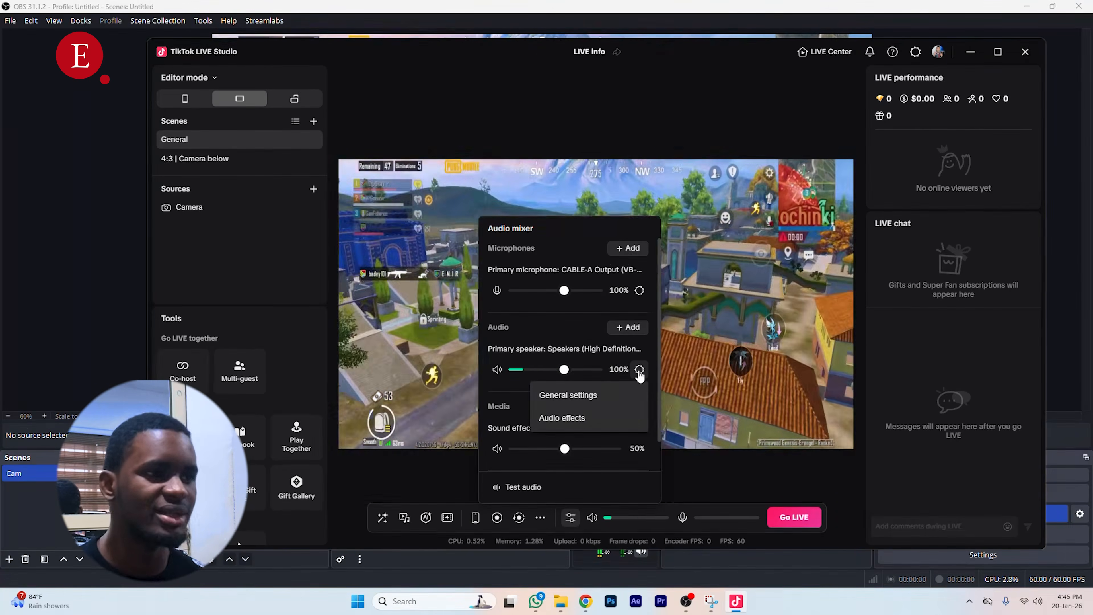
pyautogui.click(623, 390)
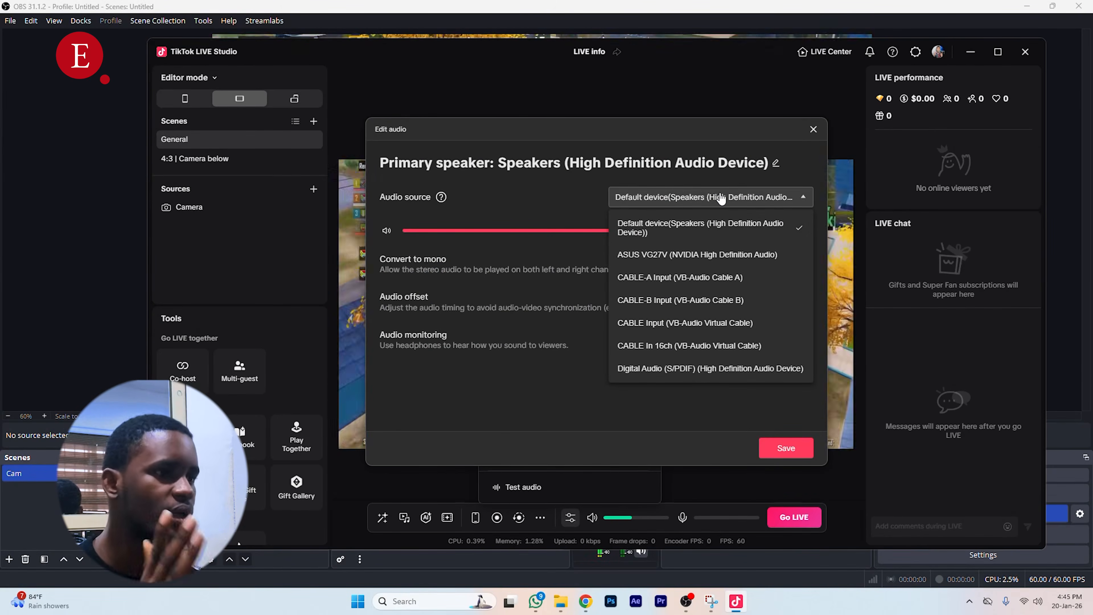
pyautogui.click(806, 134)
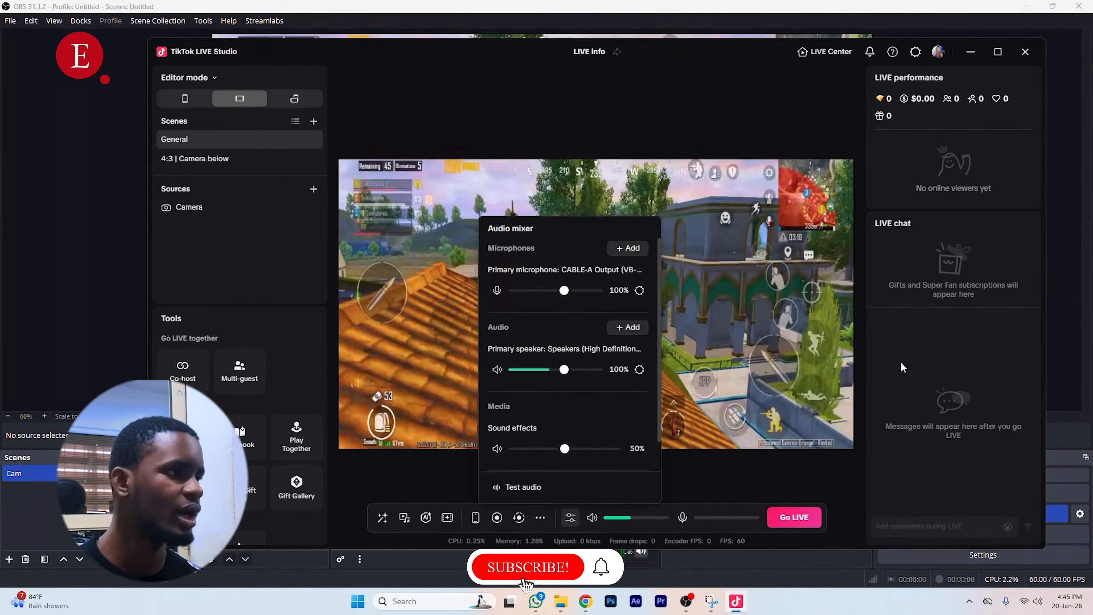
# Test the audio link by lowering OBS Studio's Media Source volume to minimum, checking TikTok LIVE Studio's speaker level, and restoring it to 0.0 dB.
pyautogui.click(1063, 318)
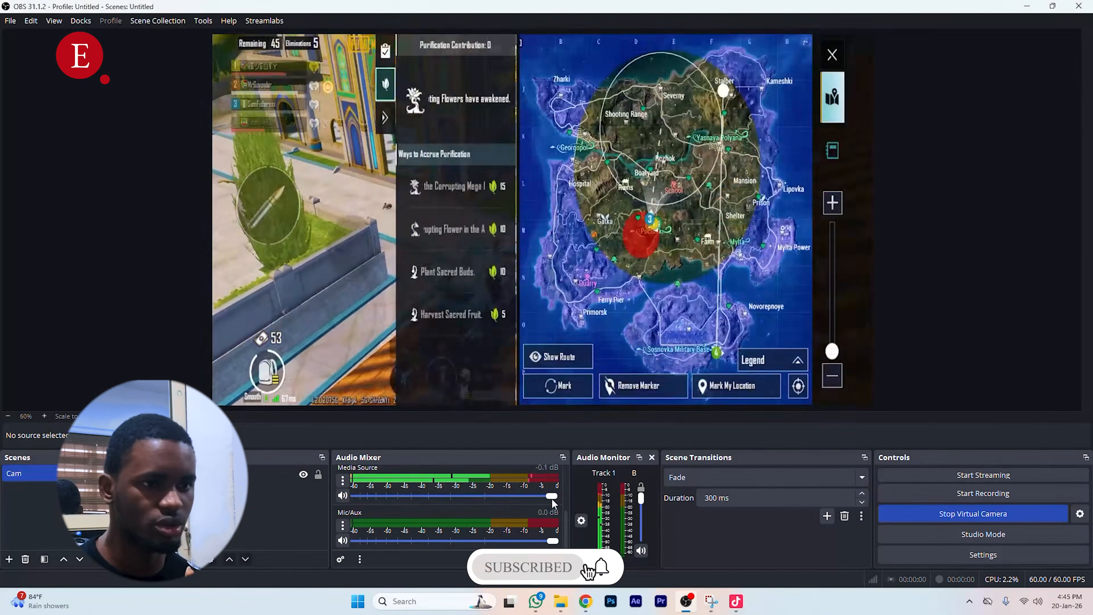
pyautogui.moveTo(551, 497); pyautogui.dragTo(341, 500)
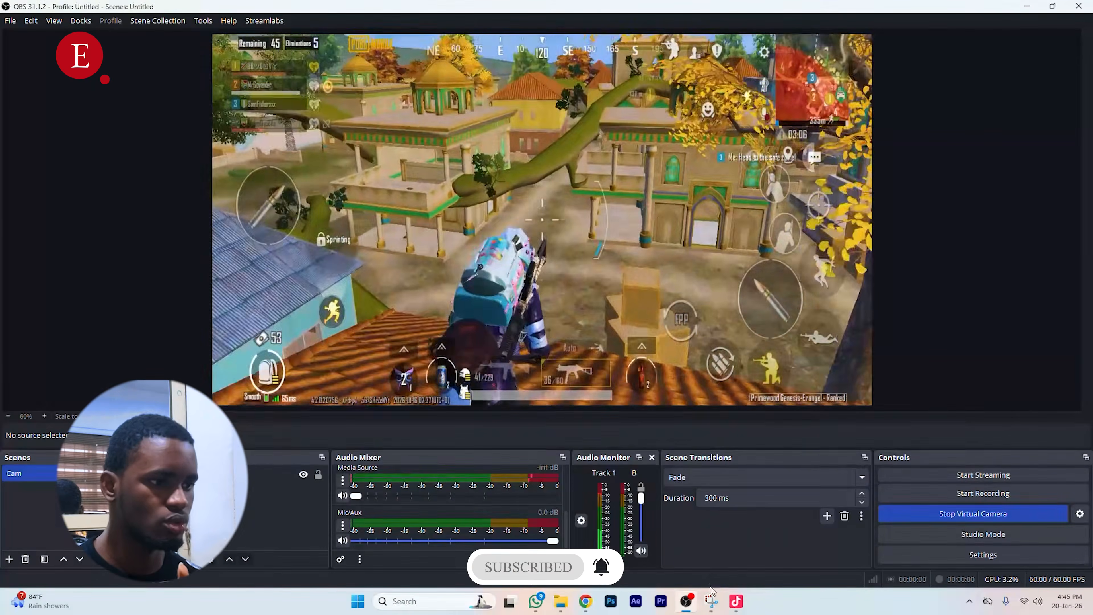
pyautogui.click(736, 601)
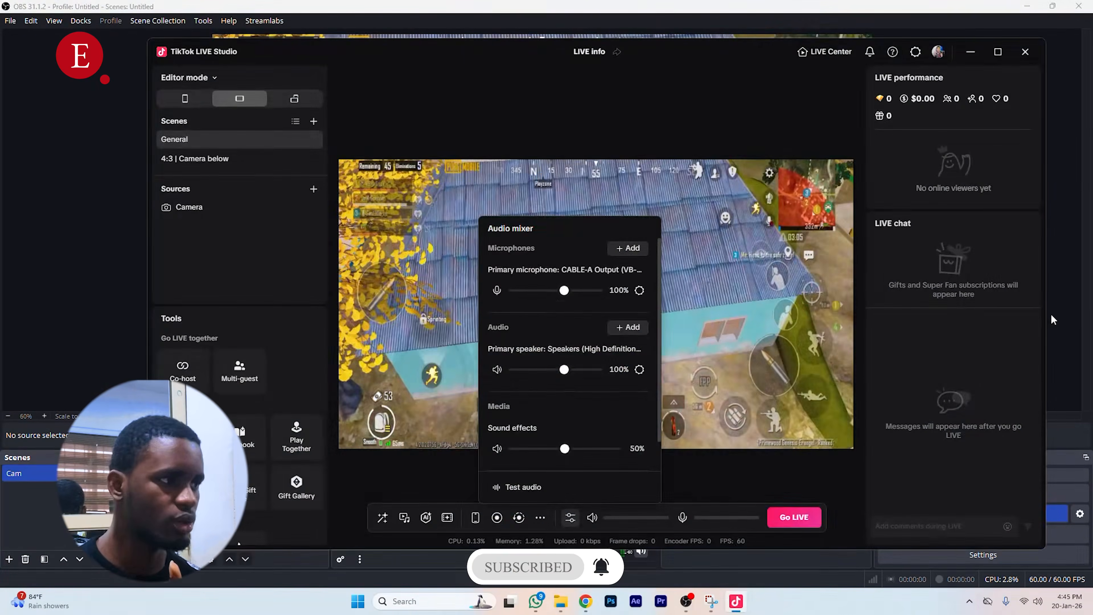
pyautogui.click(1054, 318)
pyautogui.moveTo(364, 497); pyautogui.dragTo(479, 497)
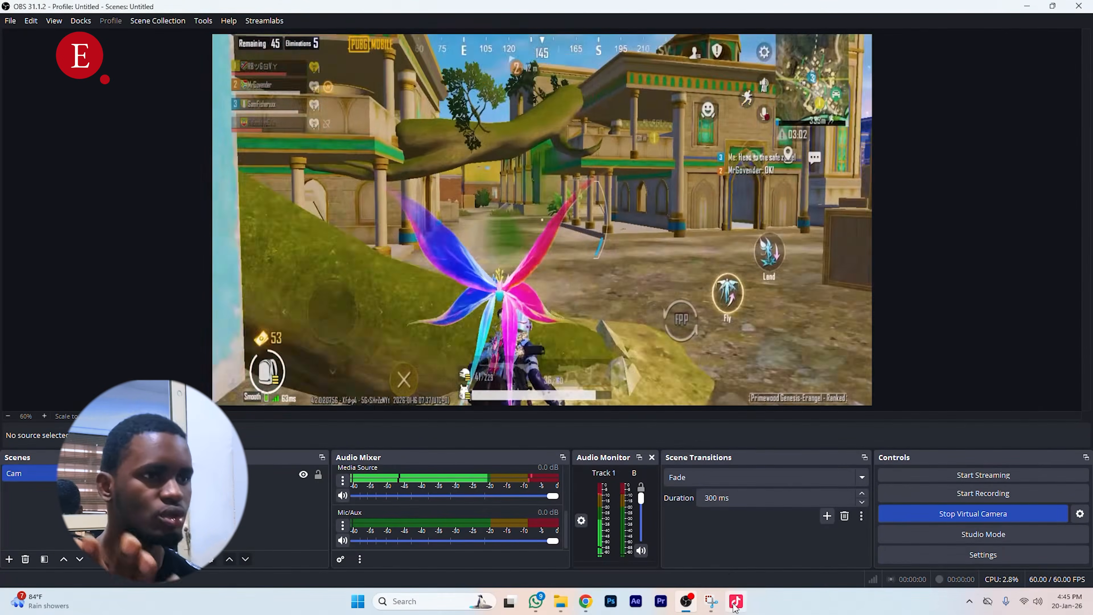
pyautogui.click(736, 602)
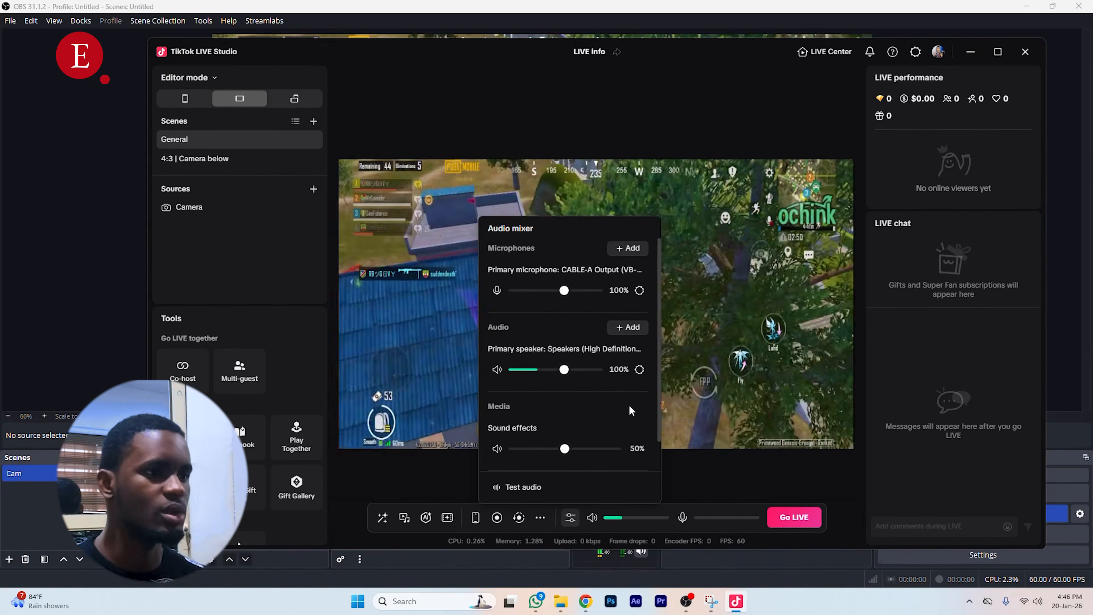
pyautogui.click(742, 465)
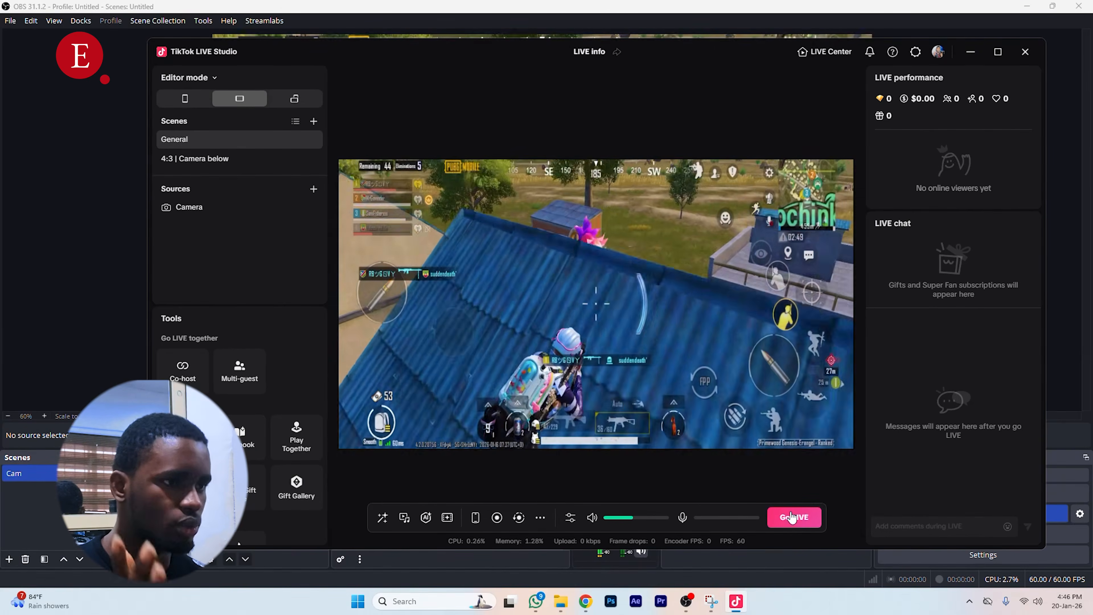
# Open the LIVE settings for going live and set the stream topic to Gaming with PUBG Mobile as the game.
pyautogui.click(790, 514)
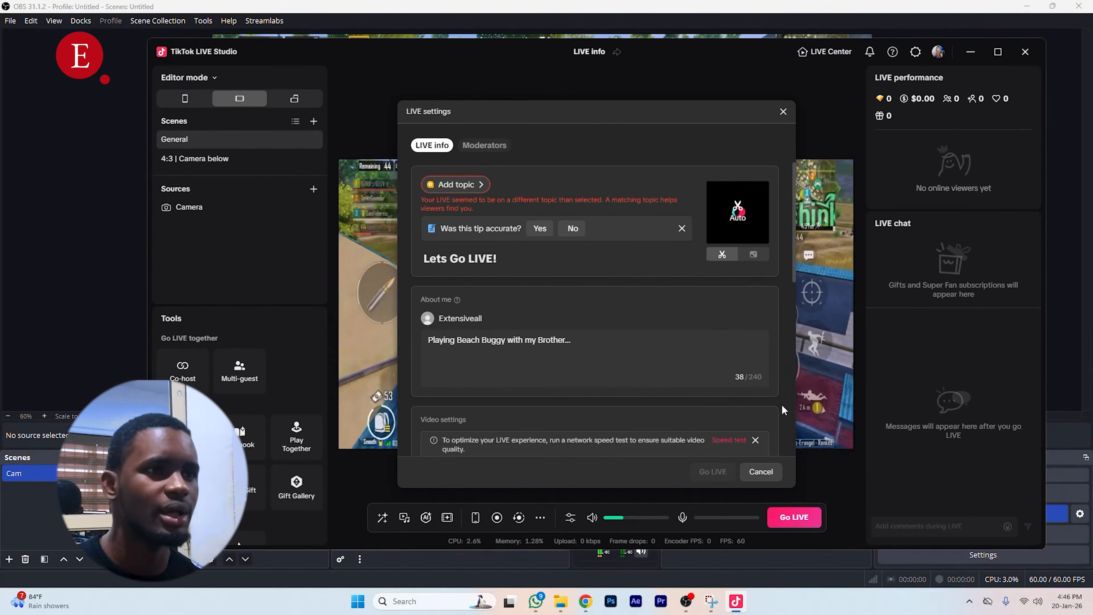
pyautogui.click(460, 185)
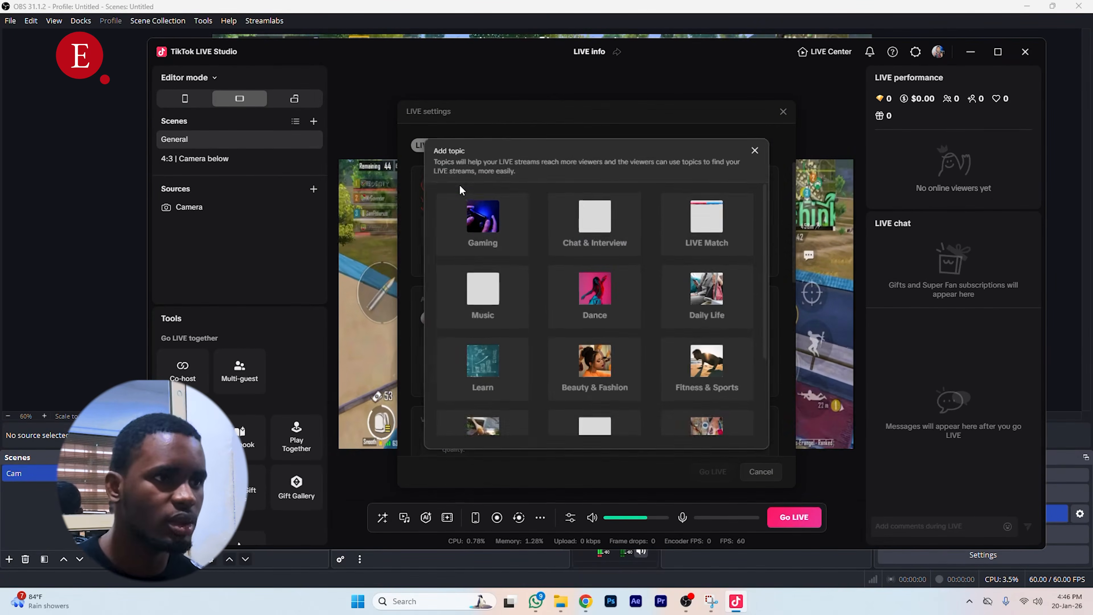
pyautogui.click(492, 249)
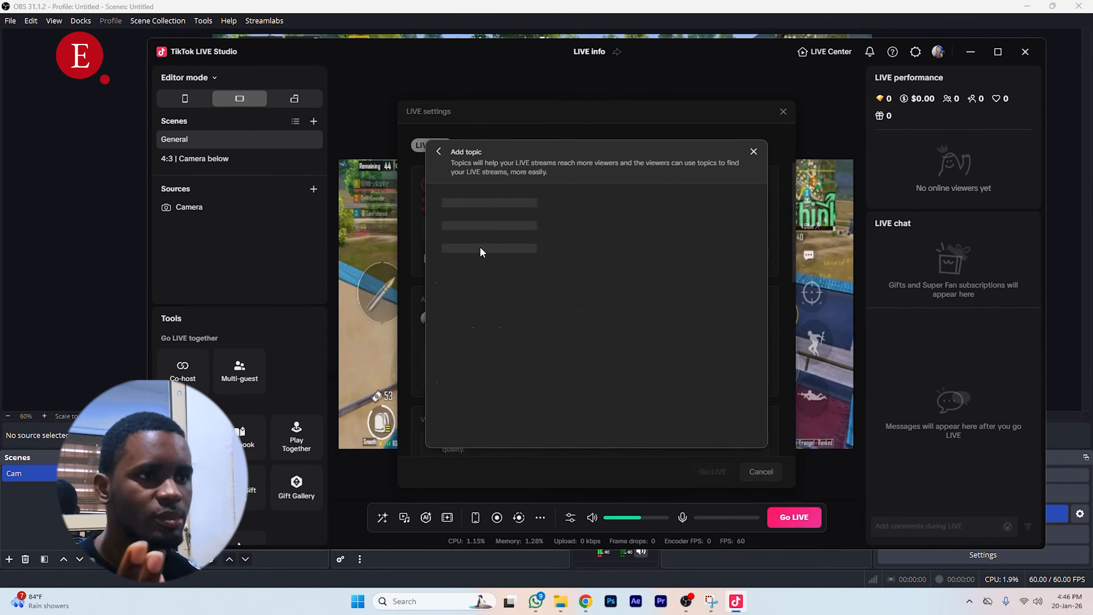
pyautogui.click(485, 255)
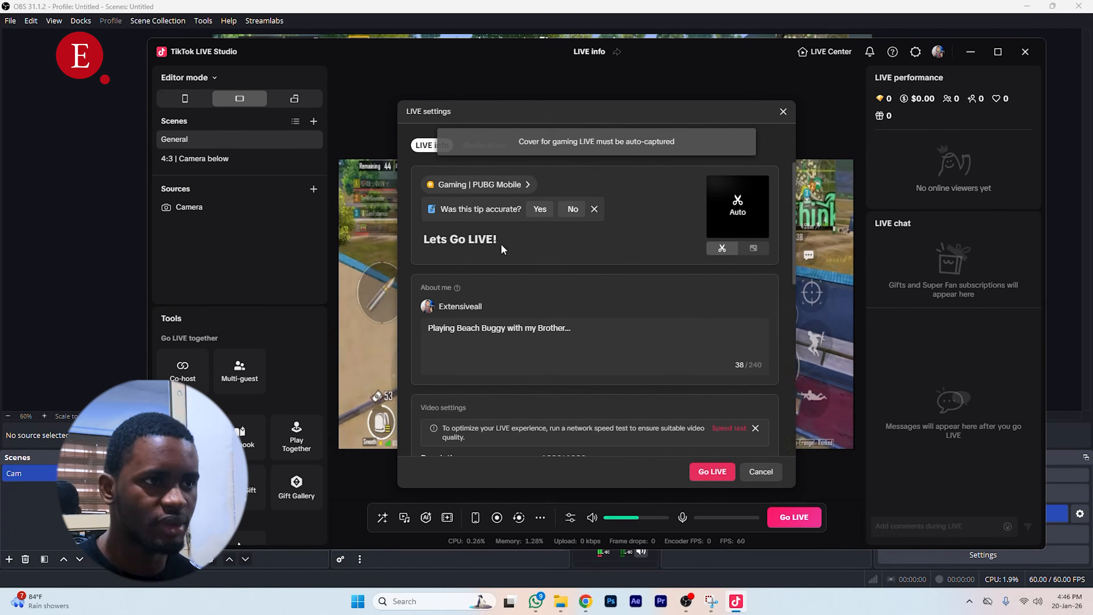
# Browse the game list and topic categories, and change the stream topic to Gaming | Others from the recent topics.
pyautogui.click(507, 185)
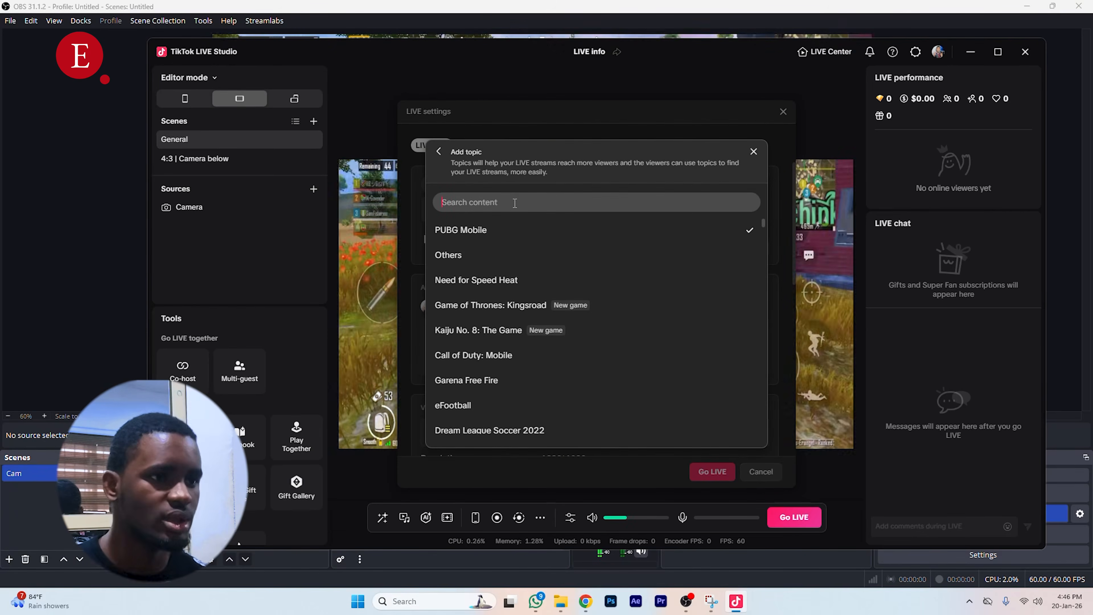
pyautogui.scroll(-5, 517, 267)
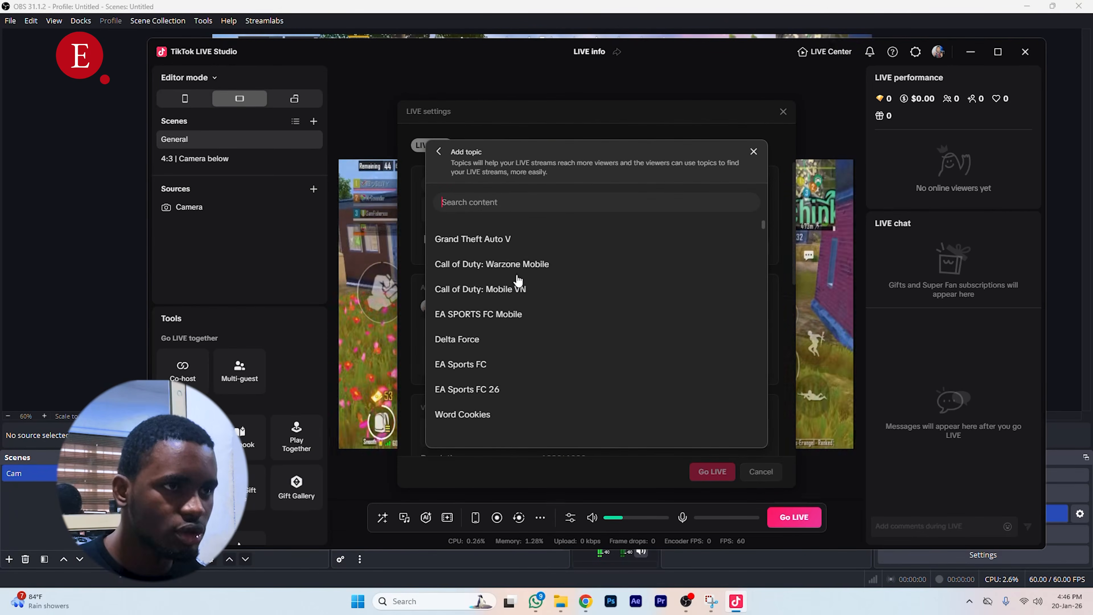
pyautogui.click(438, 153)
pyautogui.scroll(-3, 525, 235)
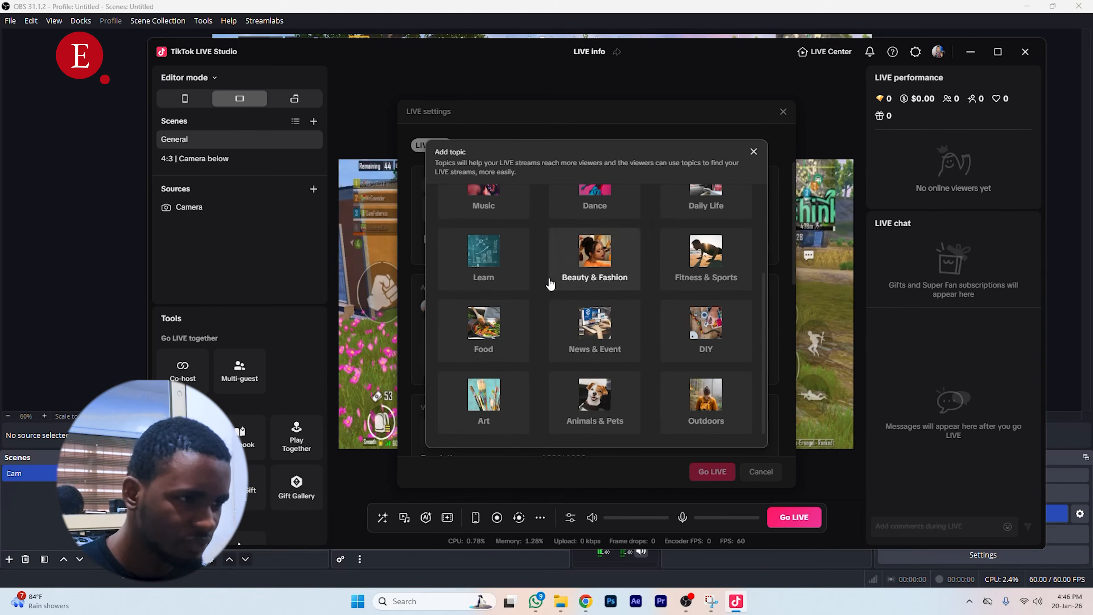
pyautogui.scroll(2, 555, 297)
pyautogui.scroll(1, 558, 309)
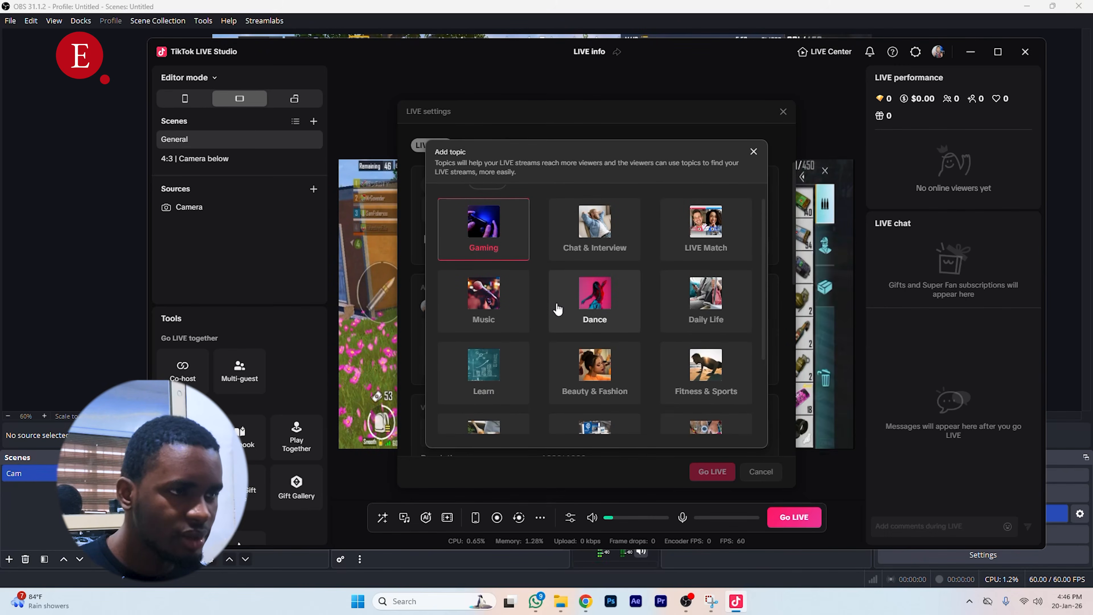
pyautogui.scroll(-2, 558, 309)
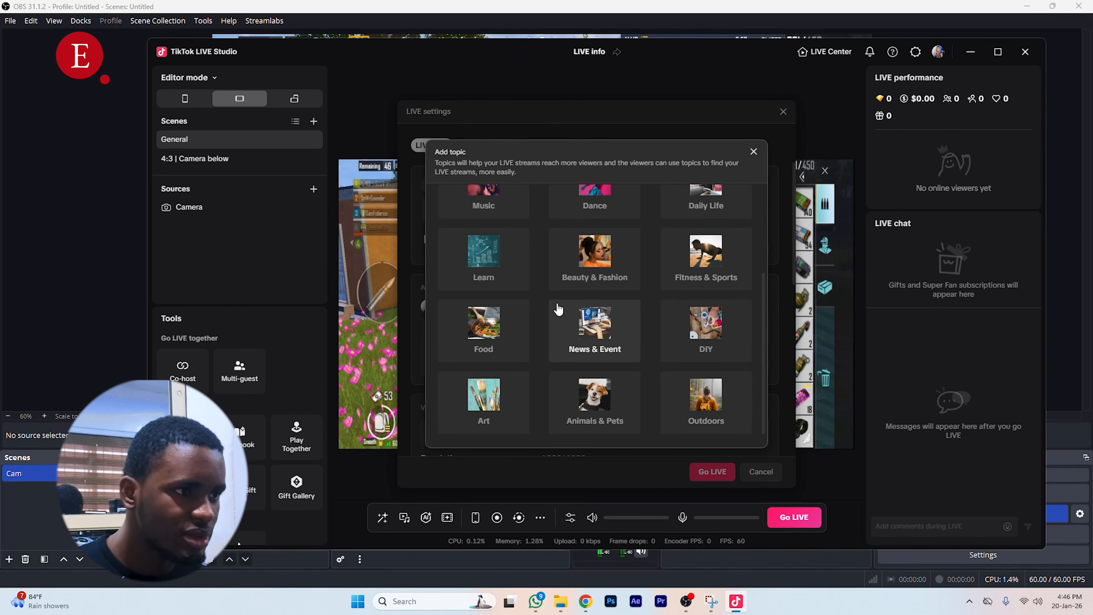
pyautogui.scroll(2, 558, 308)
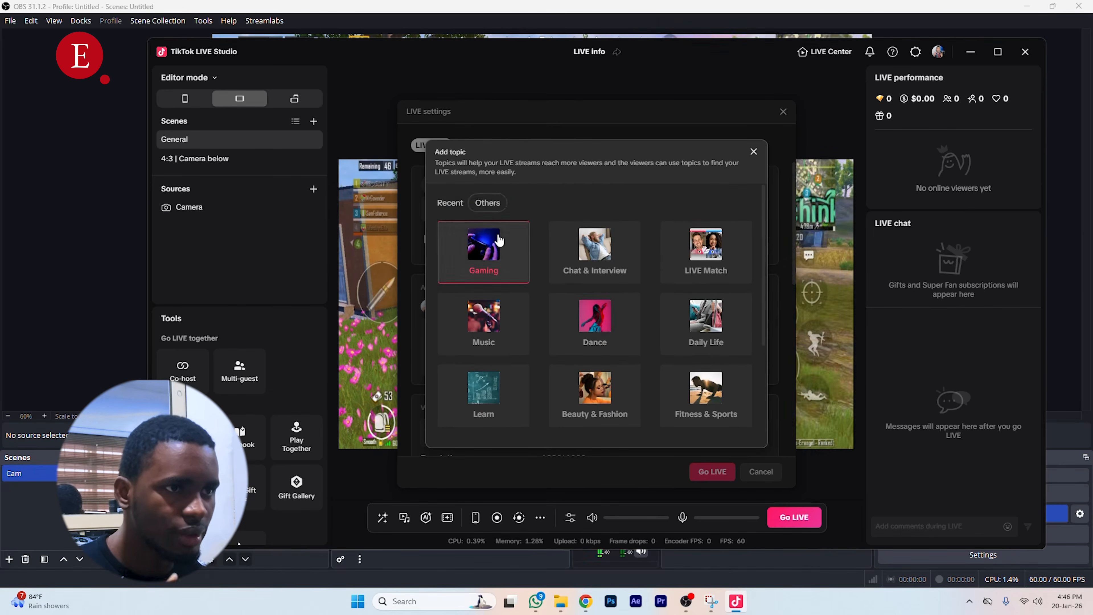
pyautogui.click(493, 209)
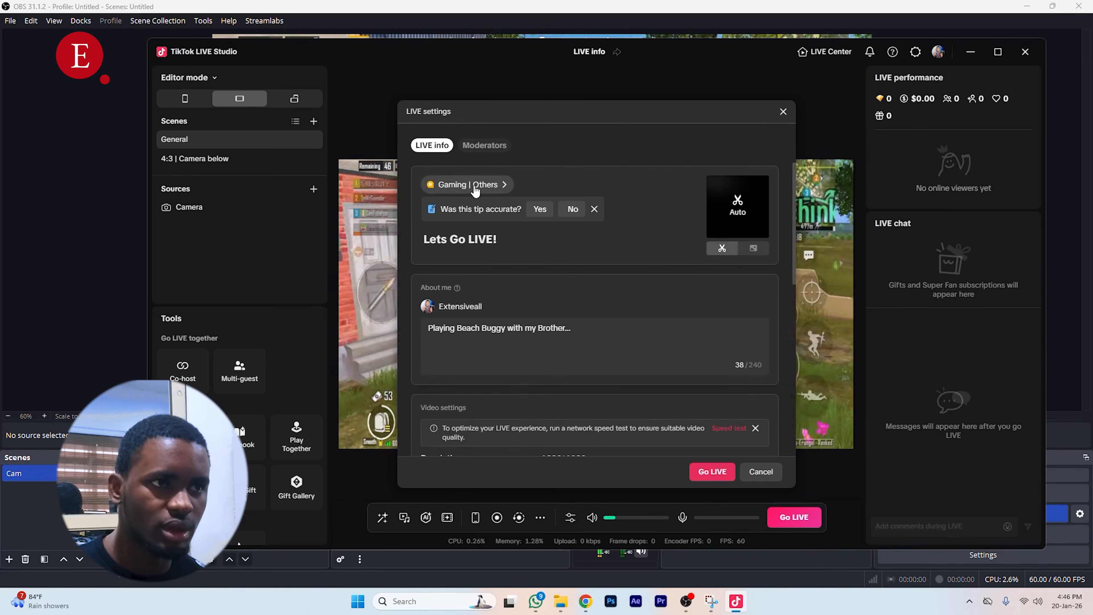
# Return to the stream's topic categories and set the topic to Learn.
pyautogui.click(475, 189)
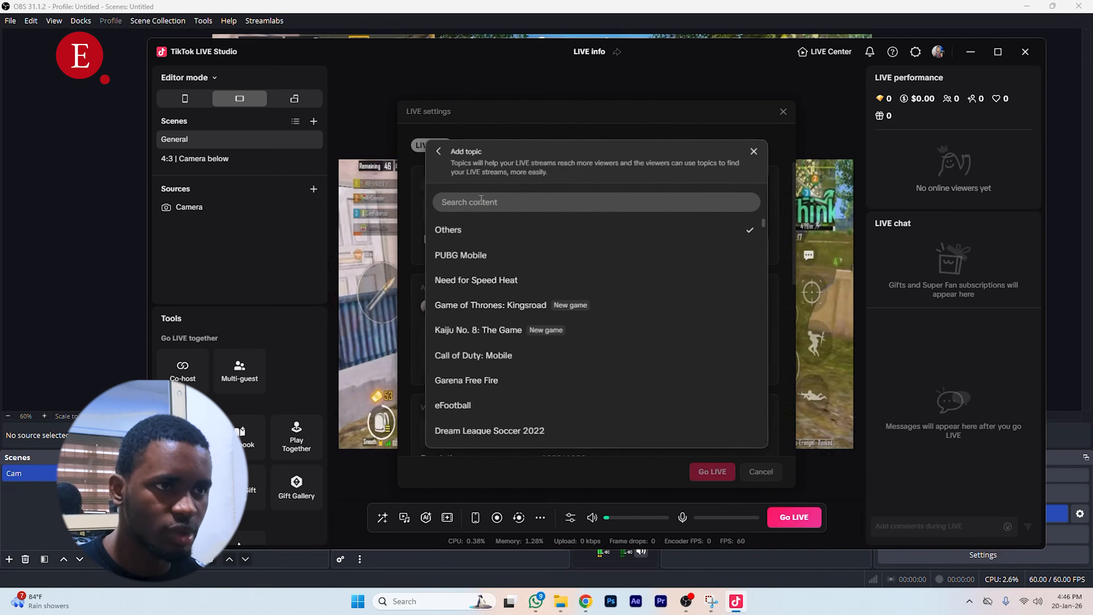
pyautogui.click(439, 156)
pyautogui.scroll(-3, 466, 263)
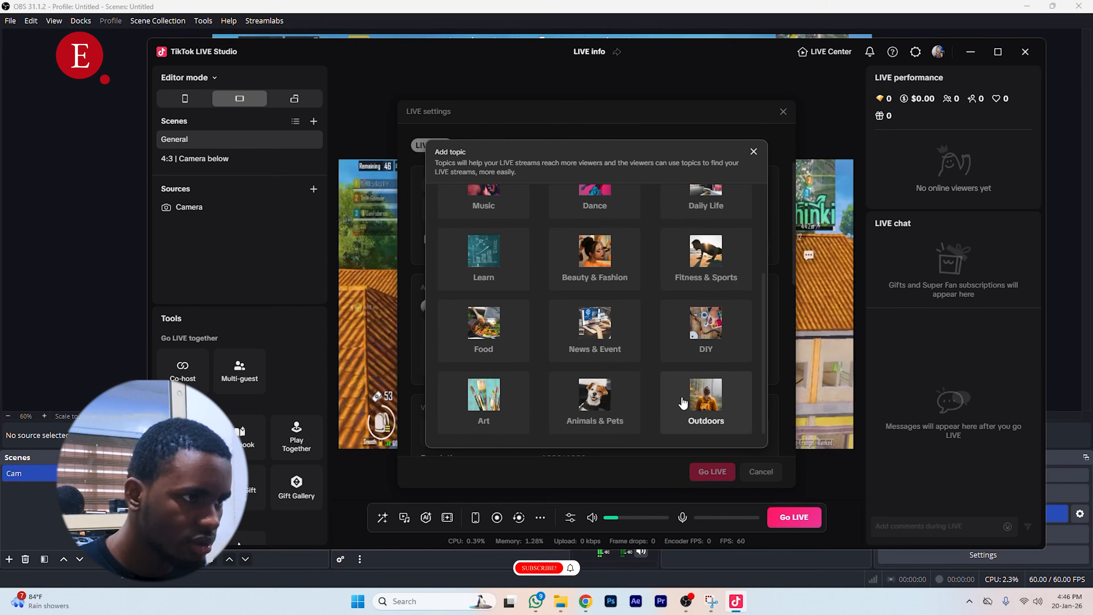
pyautogui.scroll(2, 693, 387)
pyautogui.scroll(1, 695, 380)
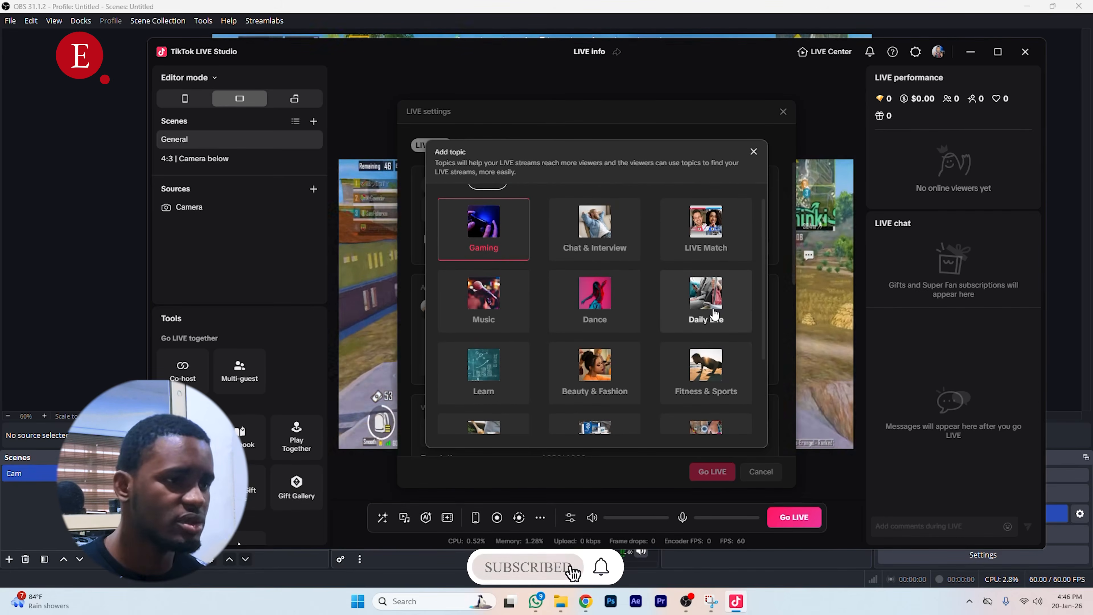
pyautogui.click(475, 370)
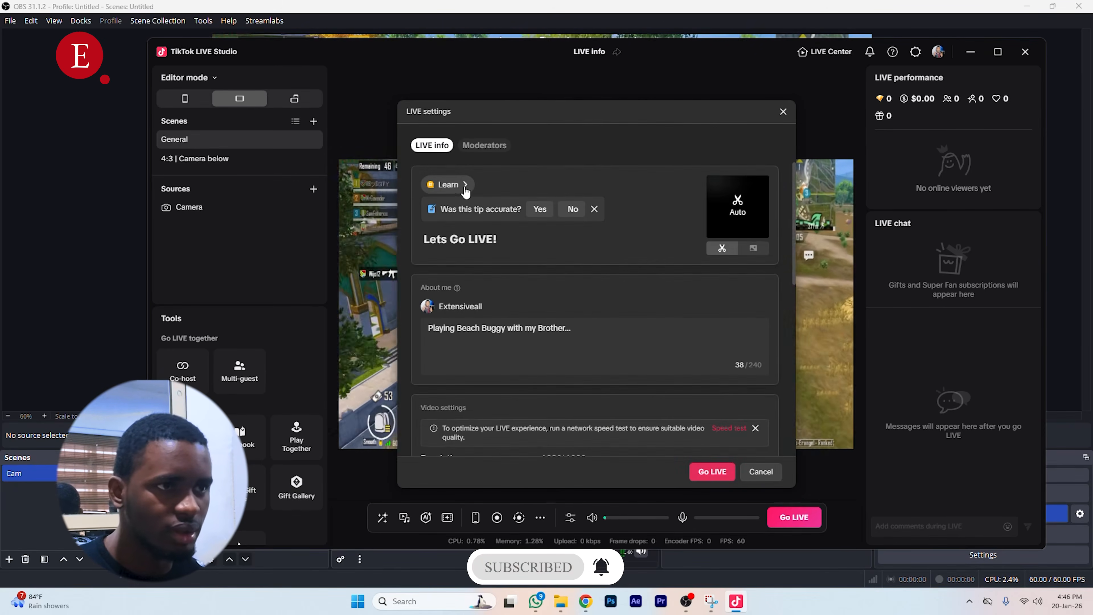
# Set the stream topic to Gaming with PUBG Mobile as the game, and the About me text to "Join me as I play PUBG Mobile".
pyautogui.click(464, 186)
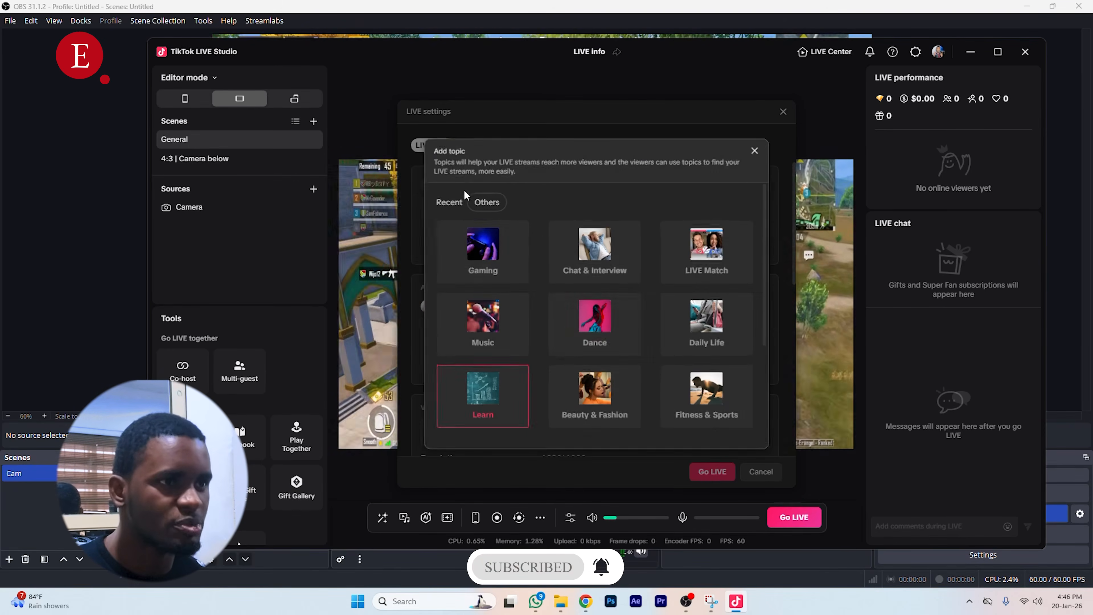
pyautogui.click(493, 259)
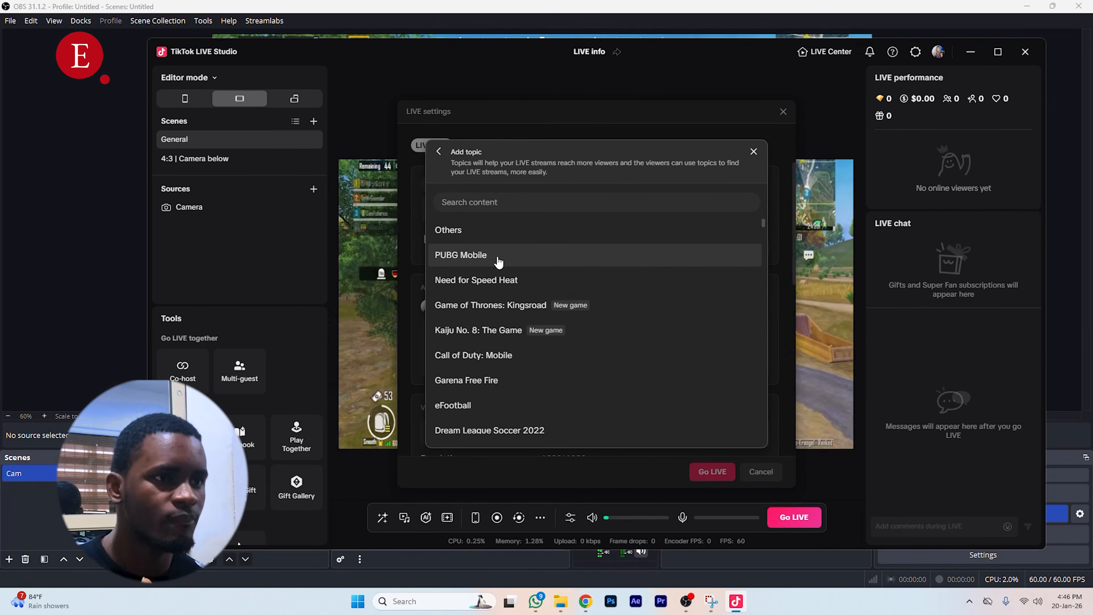
pyautogui.click(494, 255)
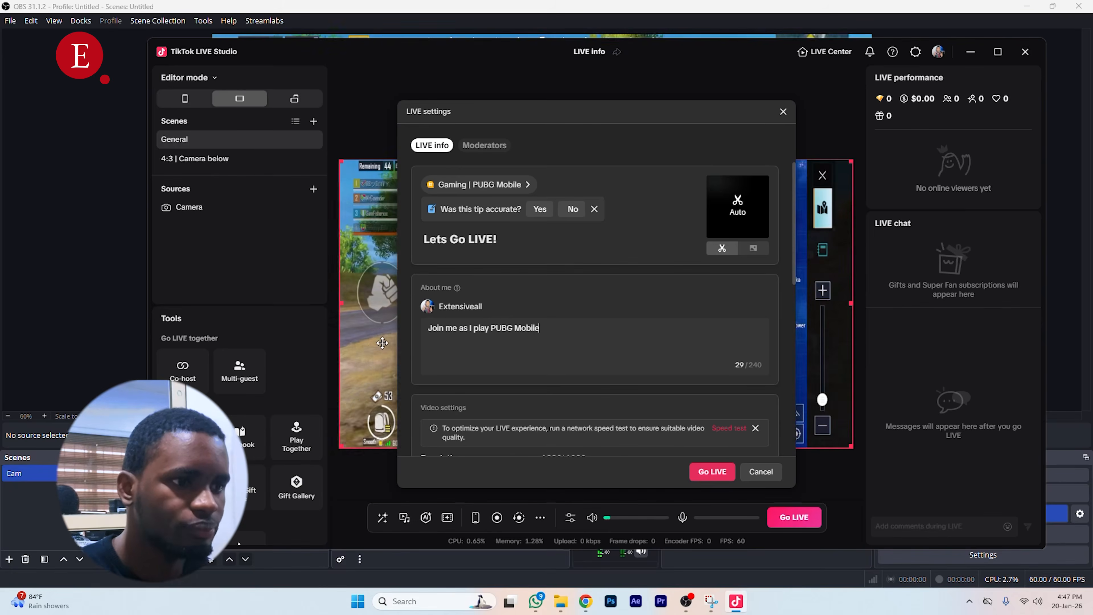
# Review the remaining LIVE info before going live, covering the video settings, Super Fan options, audience controls, compliance checkup and content disclosure.
pyautogui.scroll(-3, 469, 361)
pyautogui.scroll(2, 472, 362)
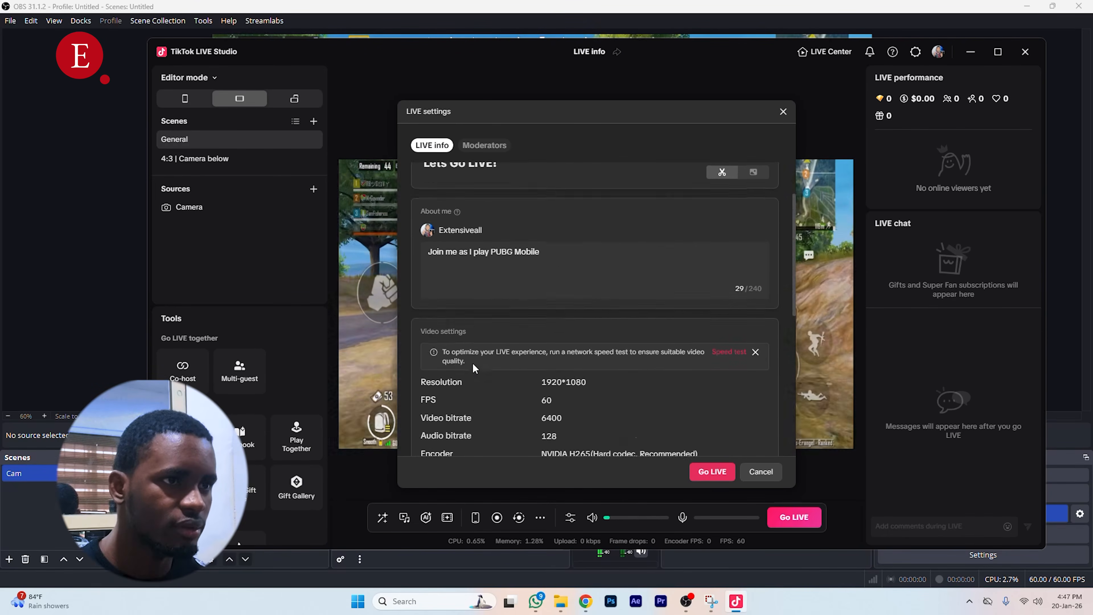
pyautogui.scroll(2, 472, 362)
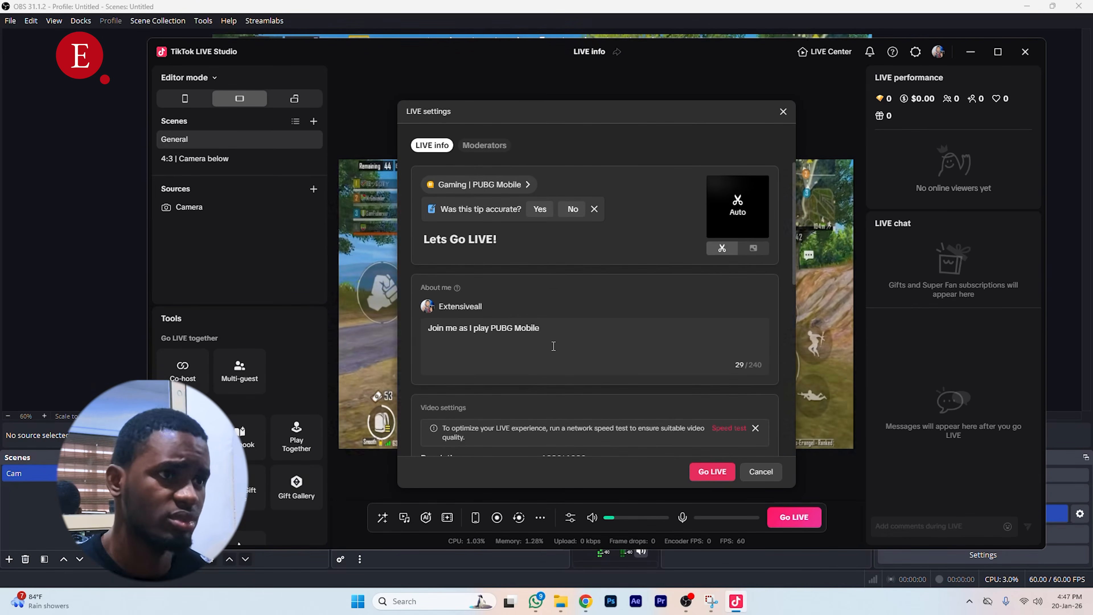
pyautogui.scroll(-1, 556, 344)
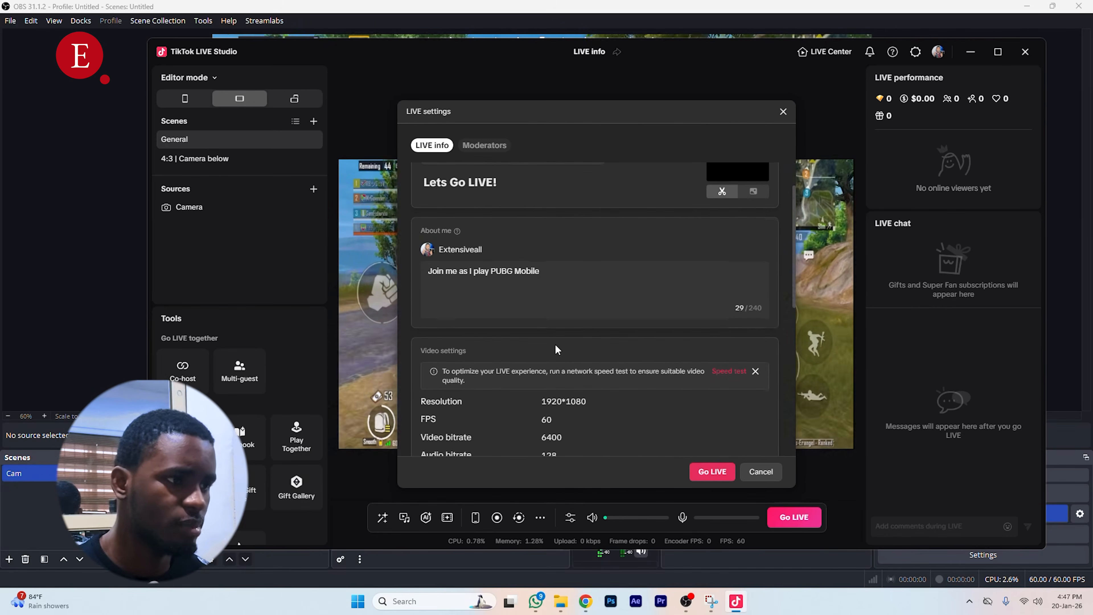
pyautogui.scroll(-2, 556, 344)
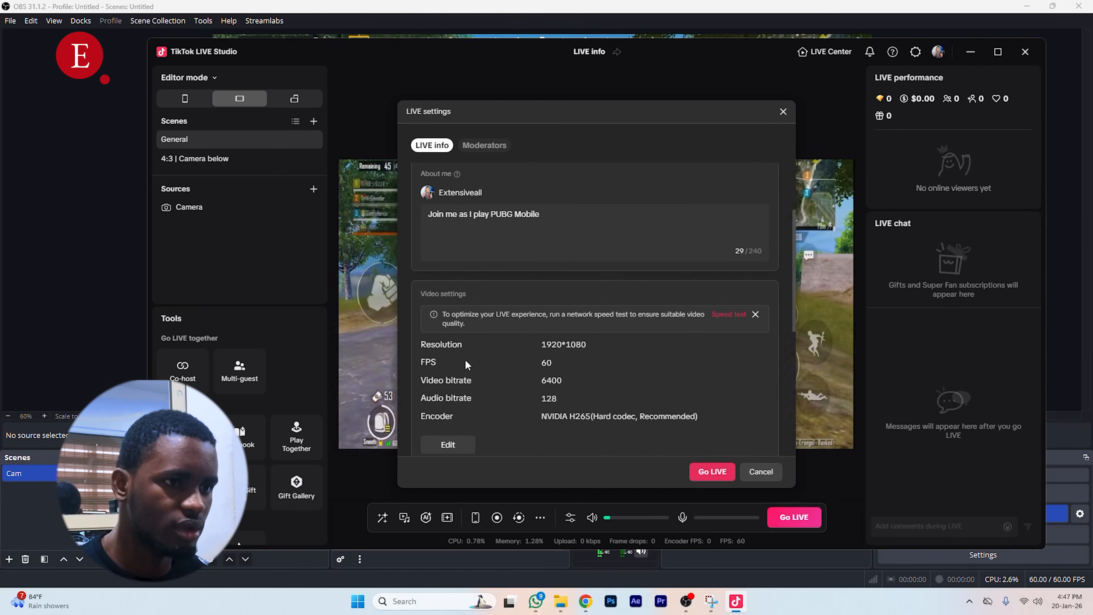
pyautogui.scroll(-5, 486, 387)
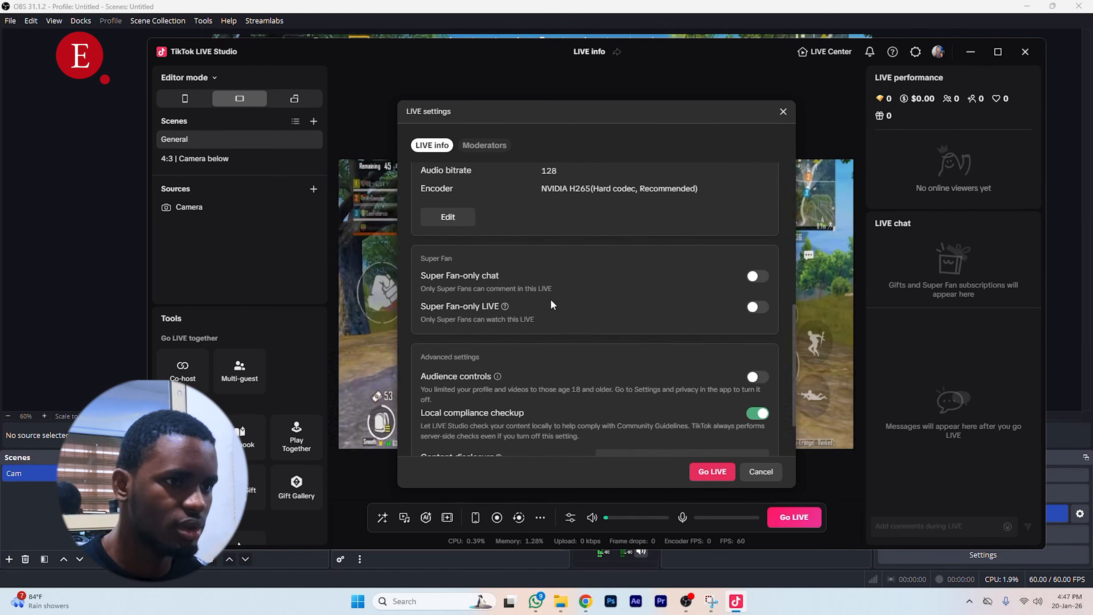
pyautogui.scroll(-2, 603, 313)
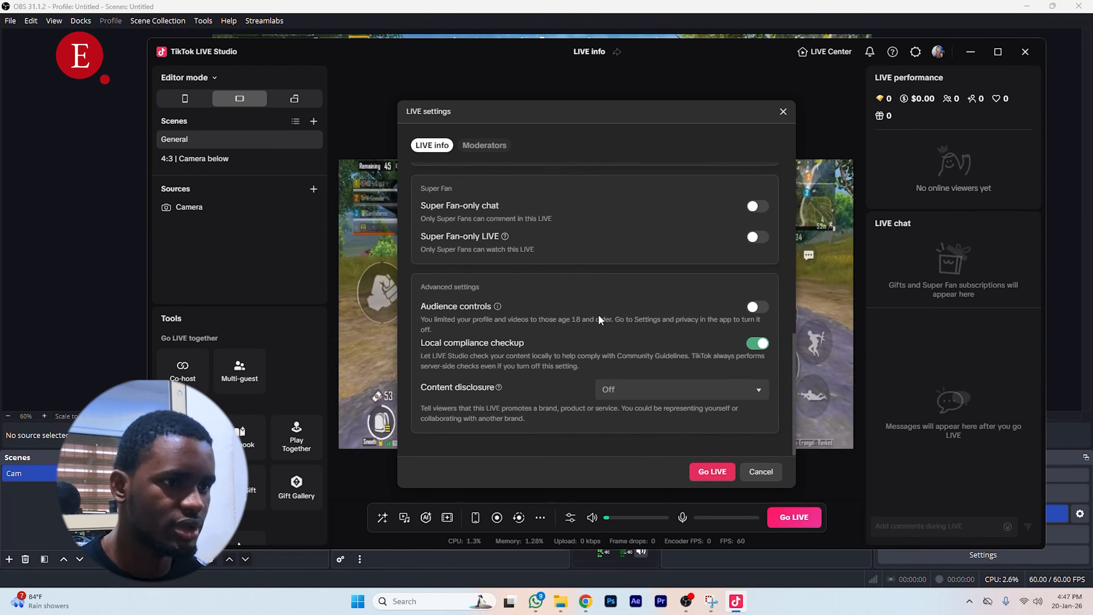
pyautogui.scroll(10, 600, 324)
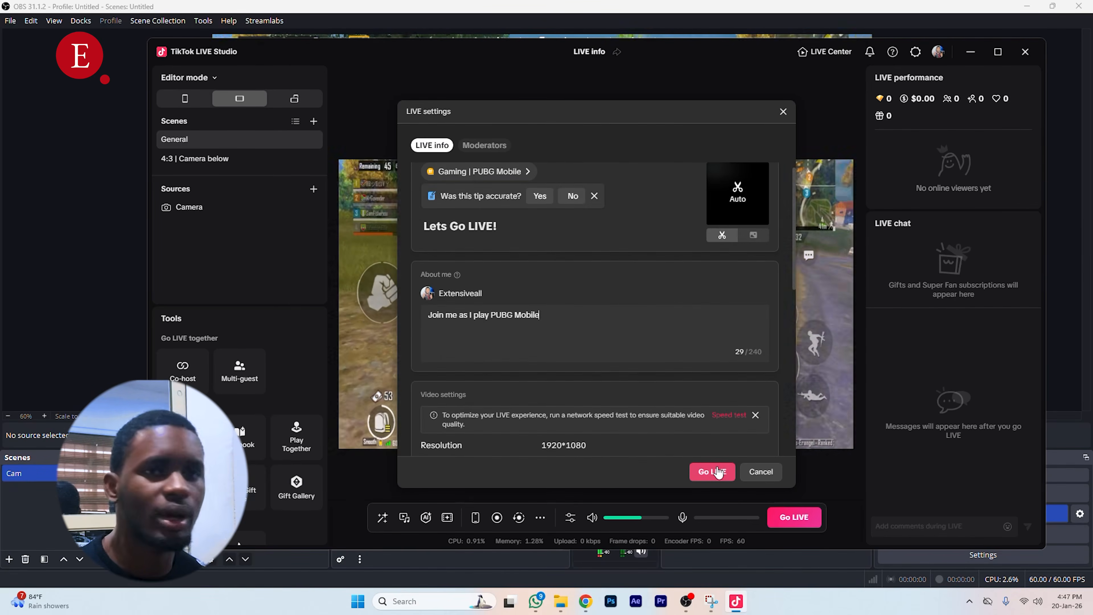